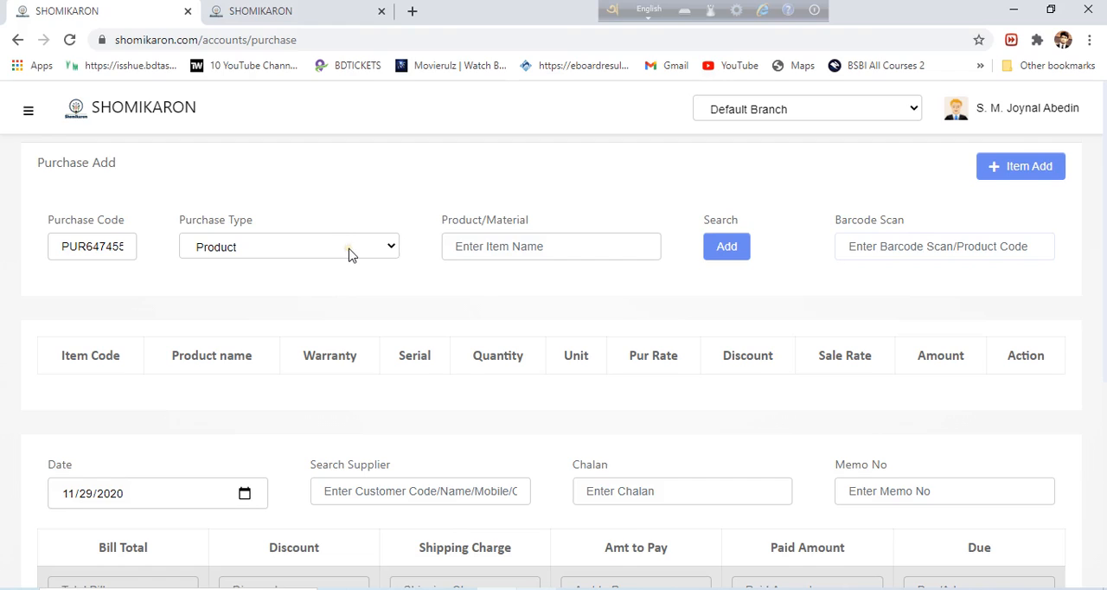
Find the Sony 45' product by searching for "sony" and add it to the purchase item list
click(495, 246)
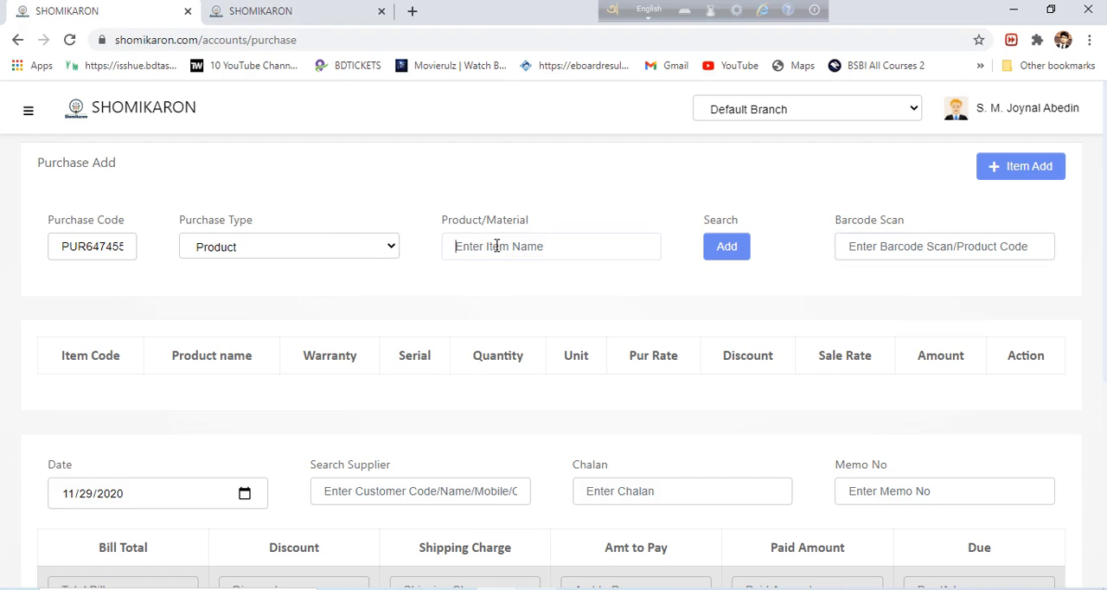
text(sony)
click(491, 246)
click(568, 282)
click(727, 249)
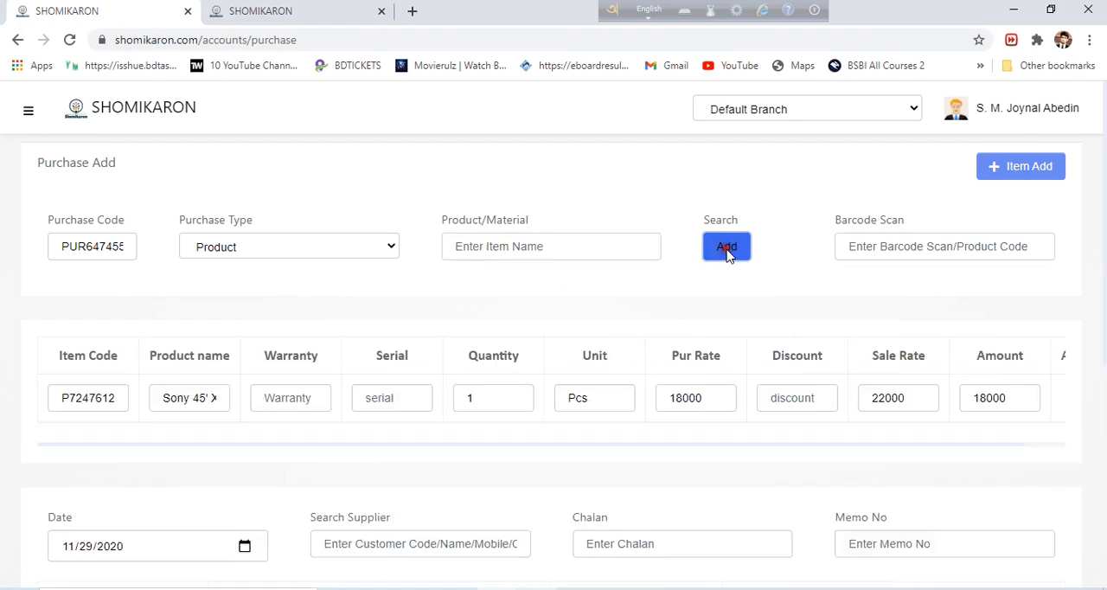
click(991, 249)
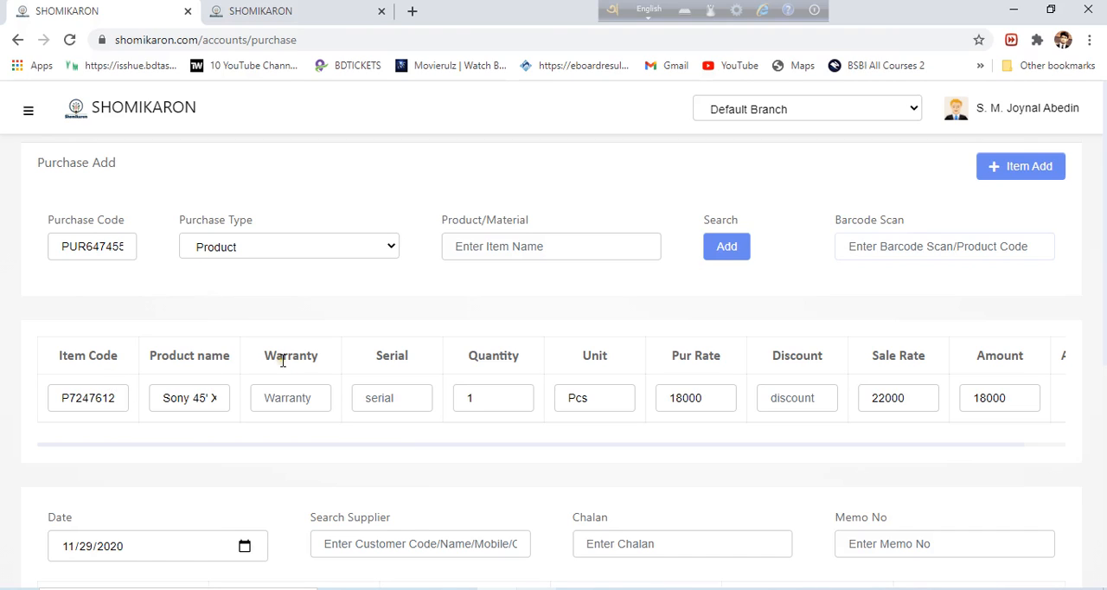
click(298, 396)
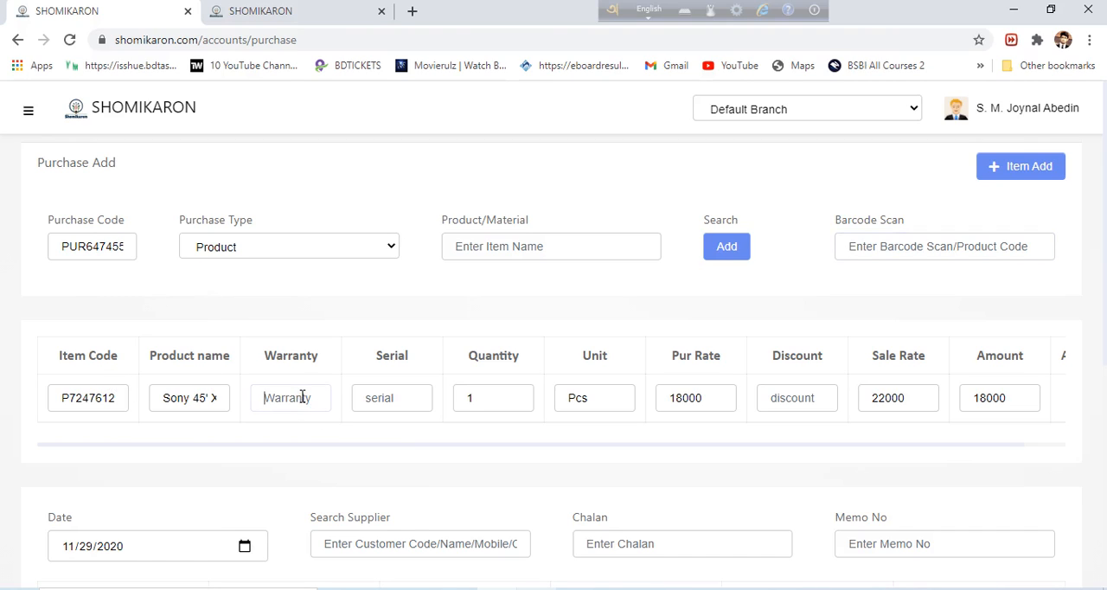
click(390, 400)
click(299, 397)
click(403, 410)
Set the quantity of the Sony 45' line item to 50
click(497, 403)
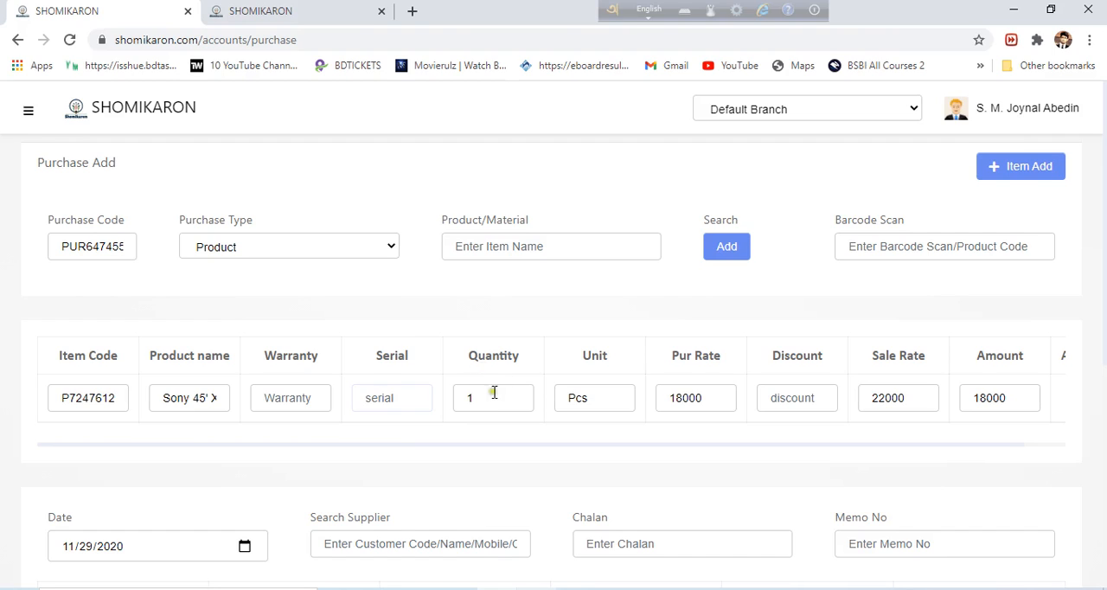
double_click(492, 389)
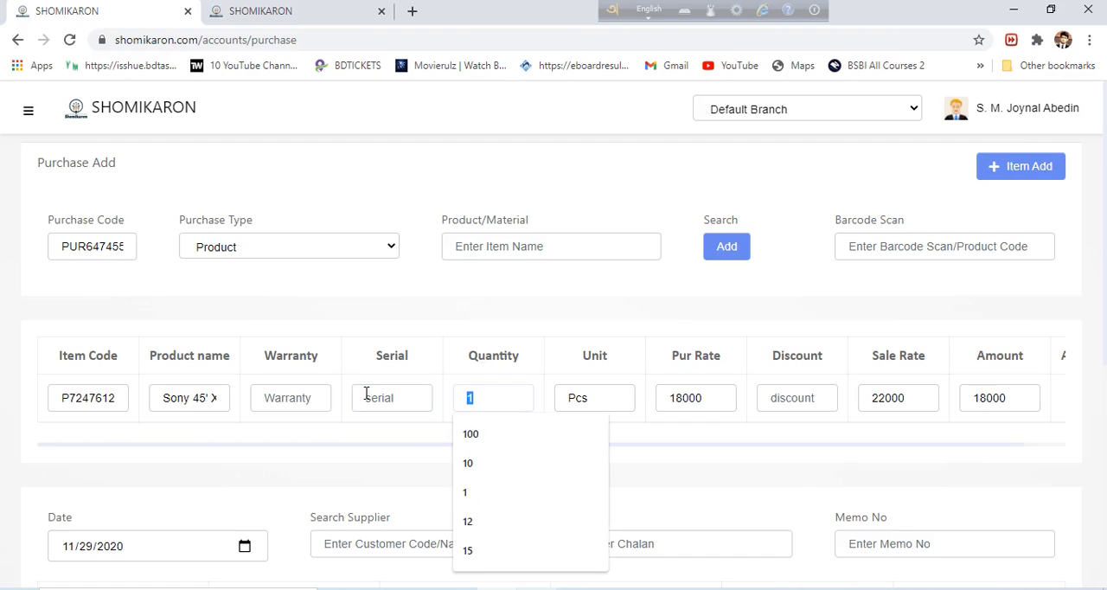
text(50)
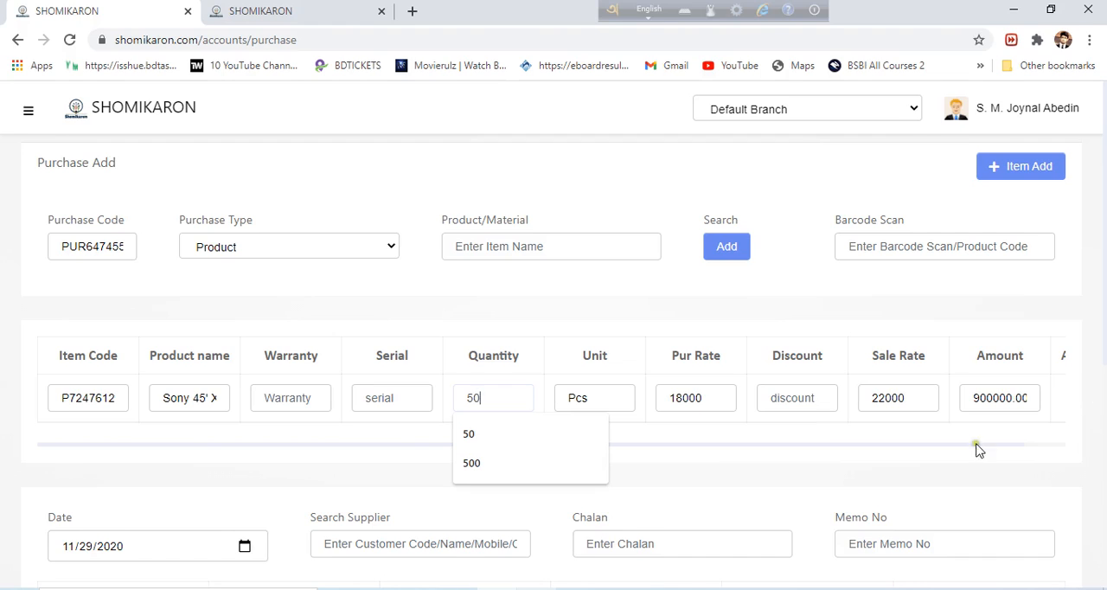
click(823, 394)
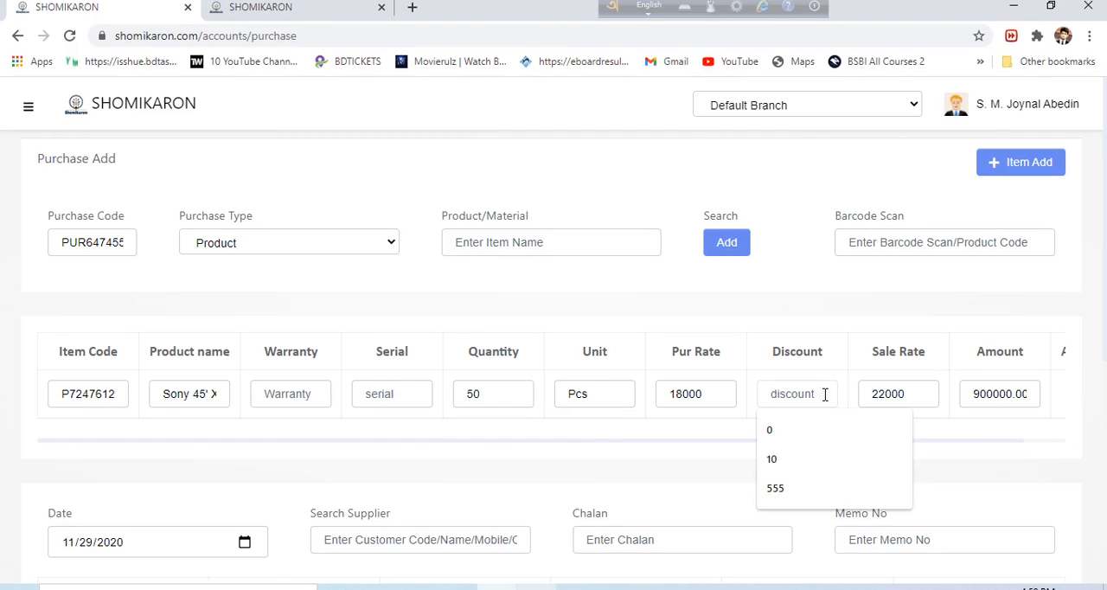
text(5)
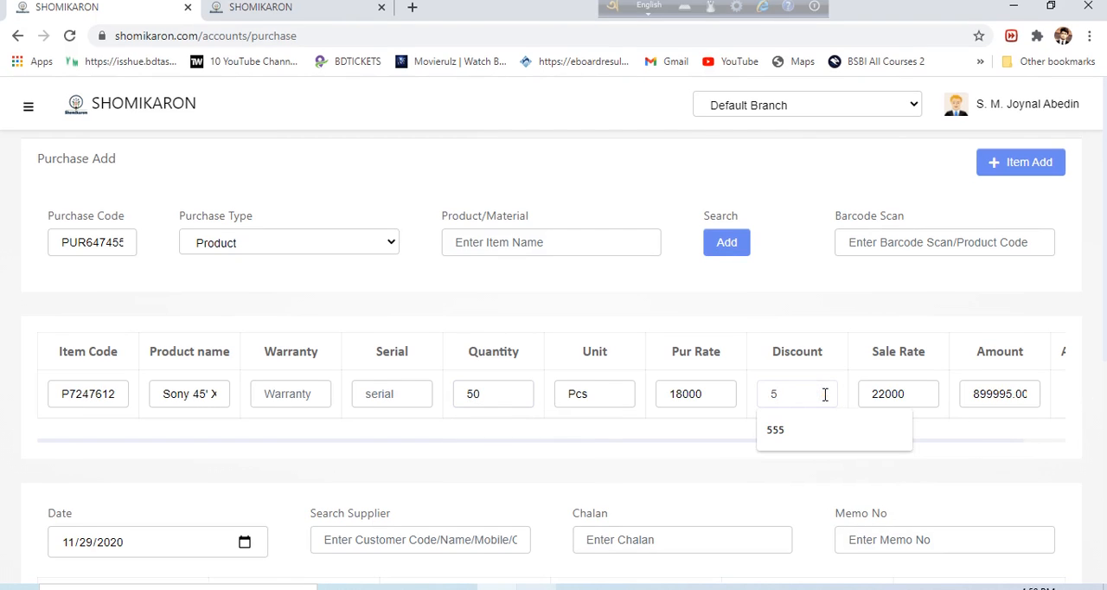
text(%)
key(BackSpace)
key(BackSpace)
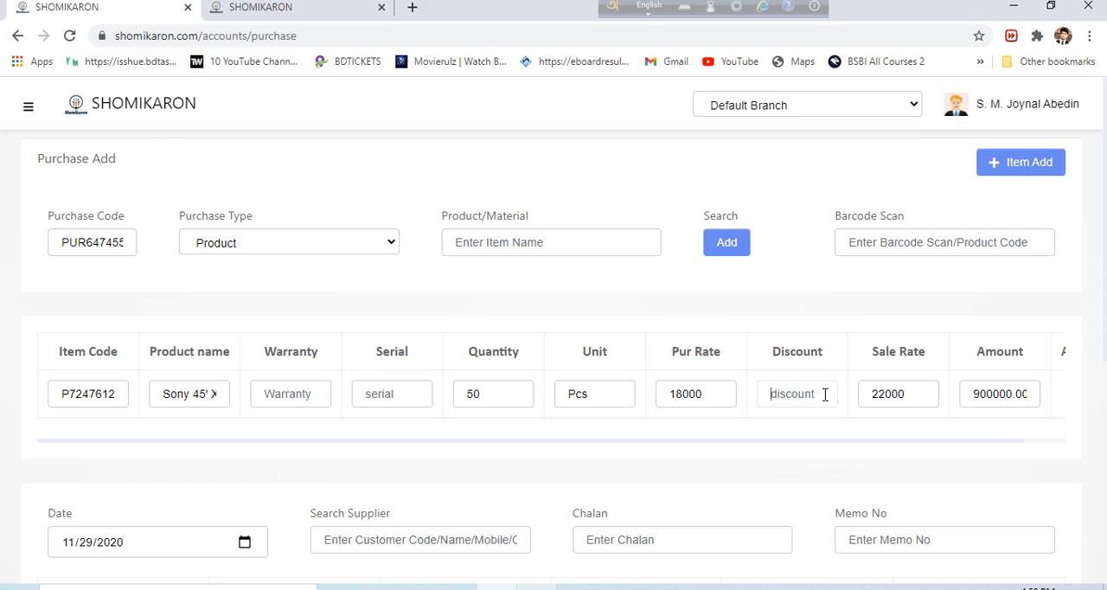
Try a discount of 10000 on the Sony line item, check its amount, and clear the discount
click(808, 392)
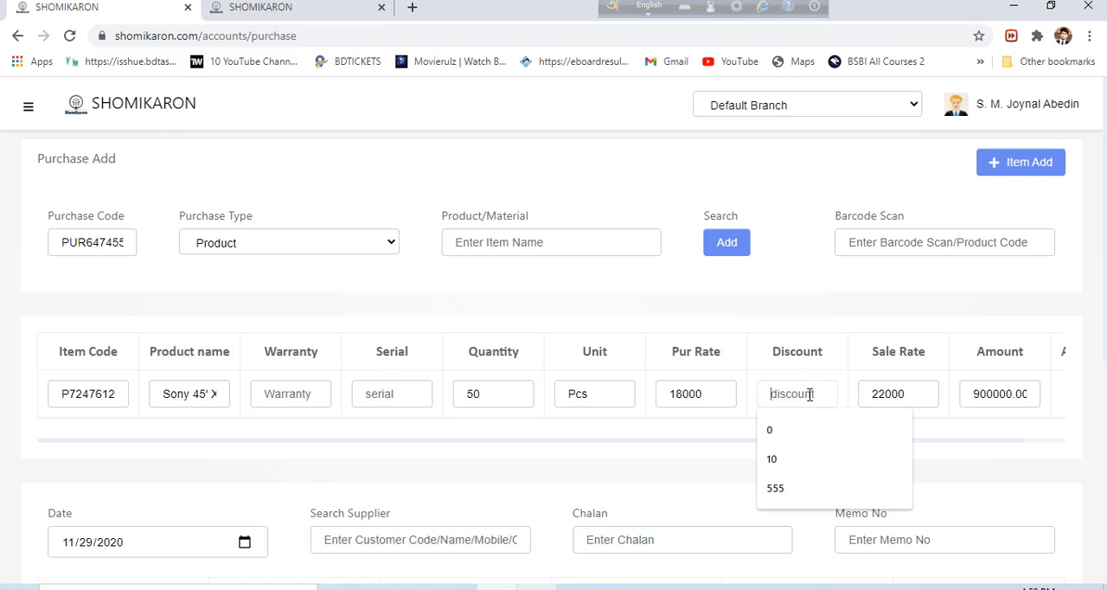
text(10000)
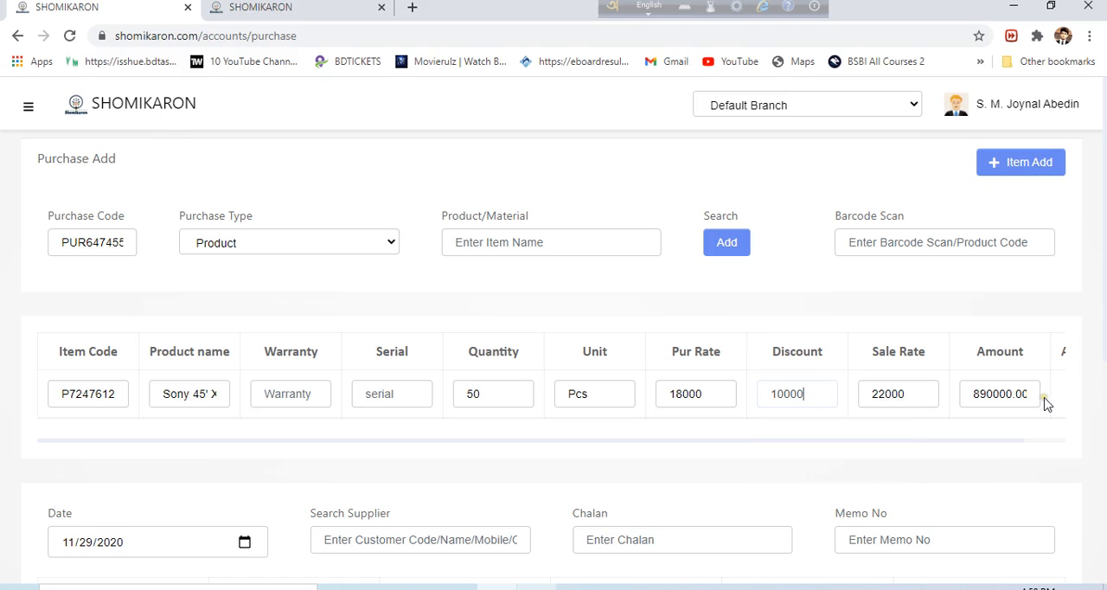
double_click(994, 397)
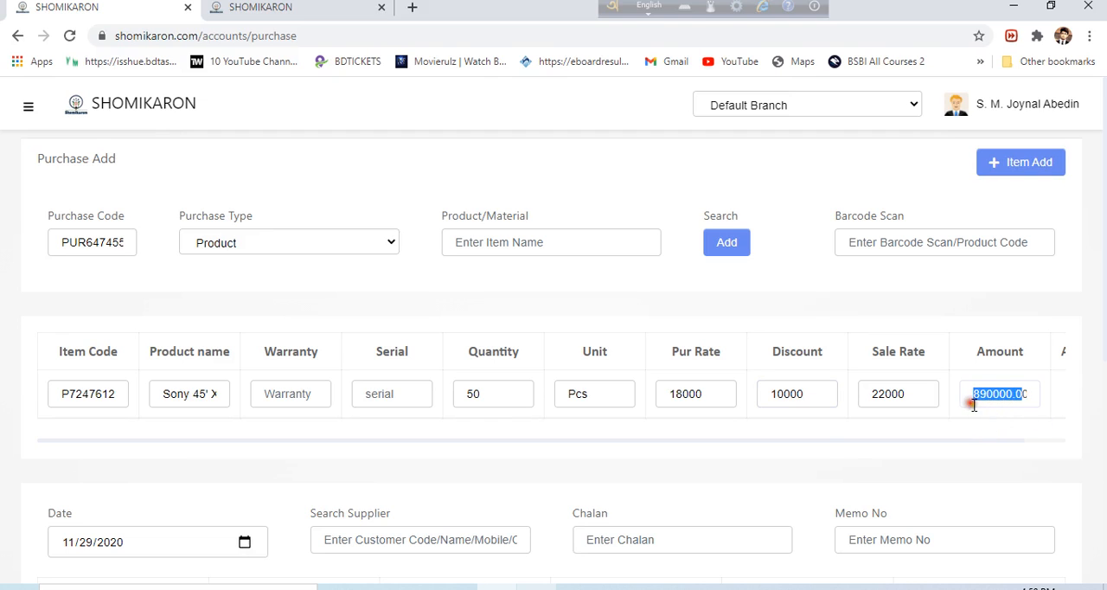
scroll(605, 390, down, 2)
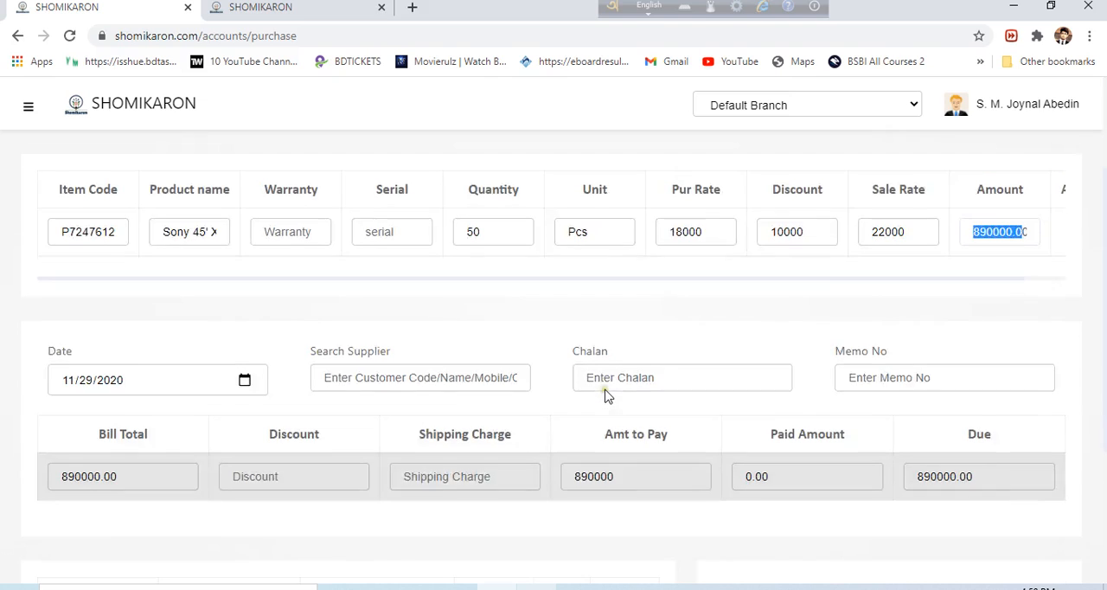
double_click(811, 242)
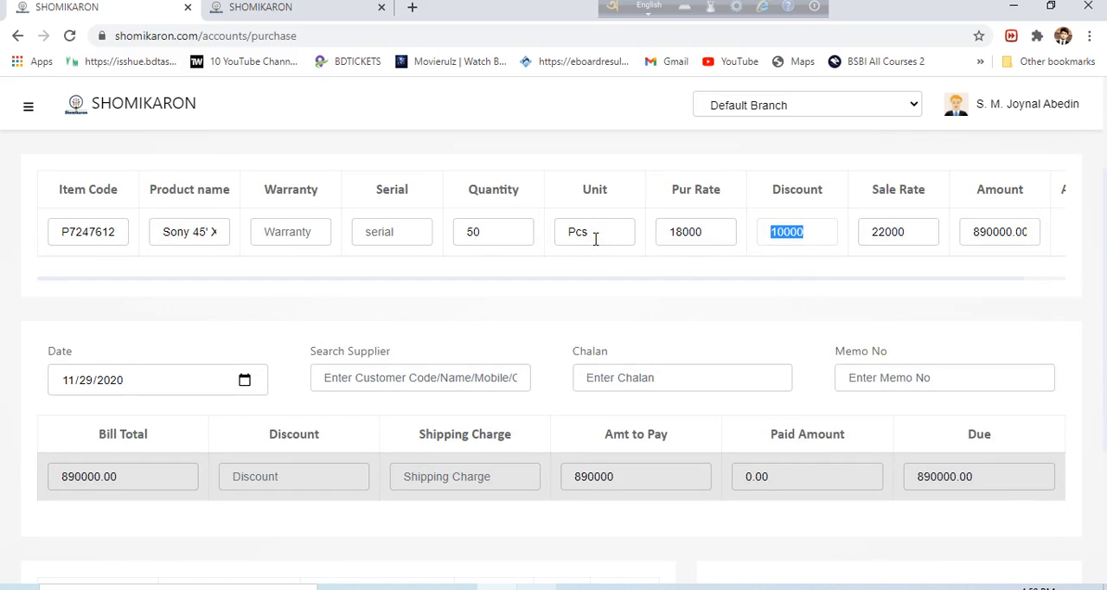
key(BackSpace)
Set the discount on the whole purchase bill to 10000
click(270, 482)
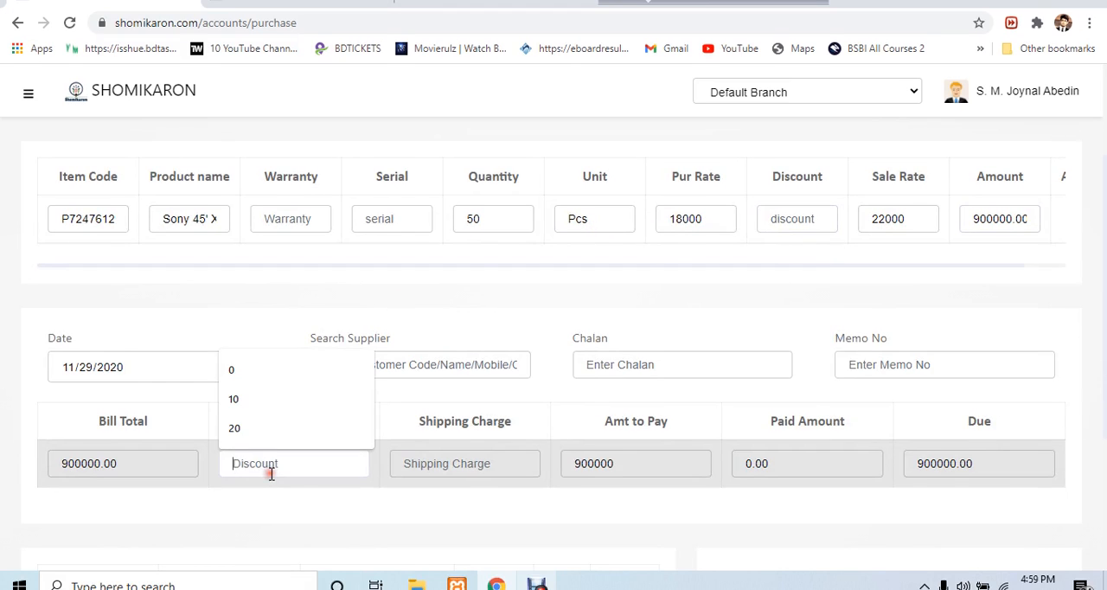
text(10000)
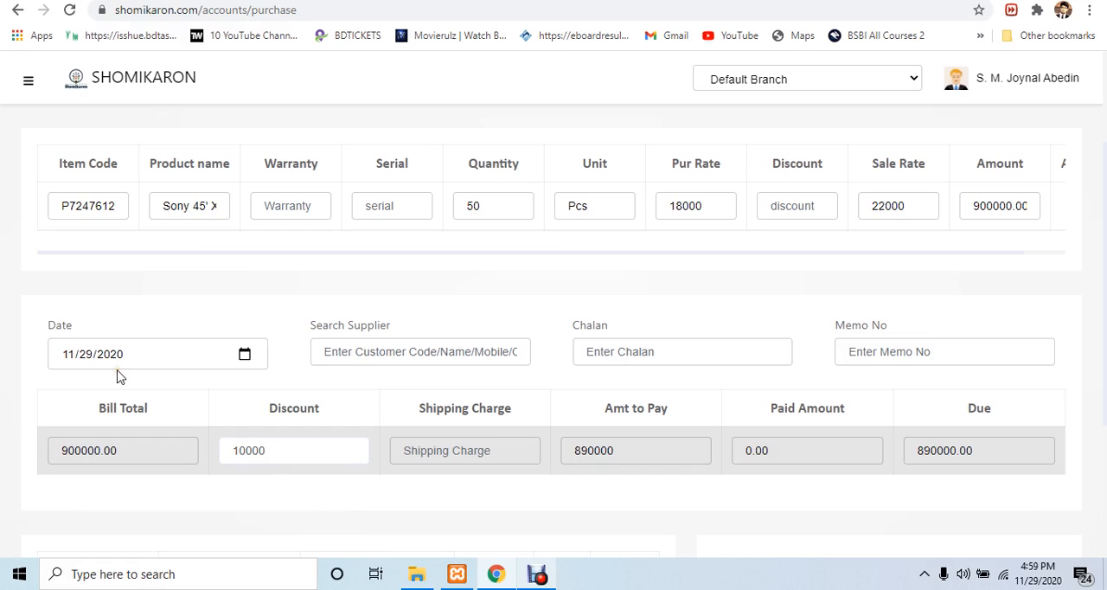
click(118, 371)
click(449, 349)
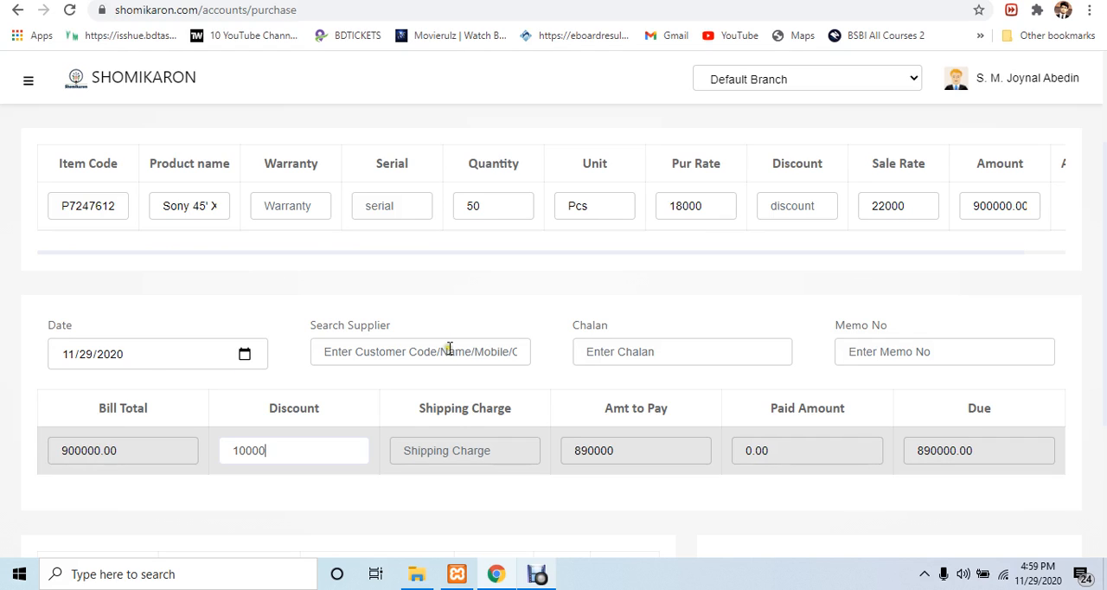
click(243, 356)
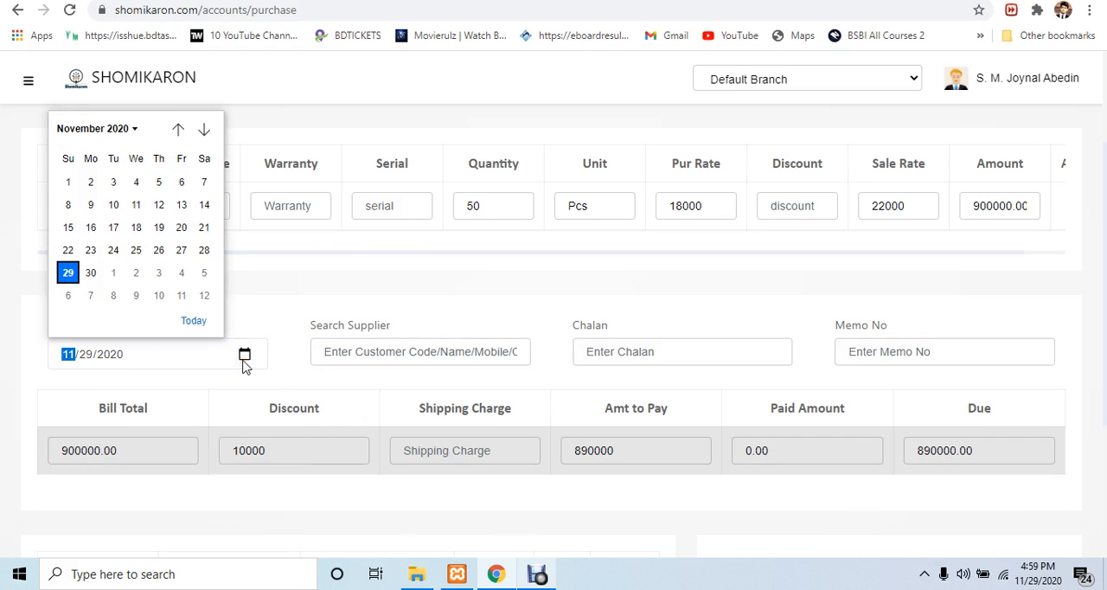
click(184, 247)
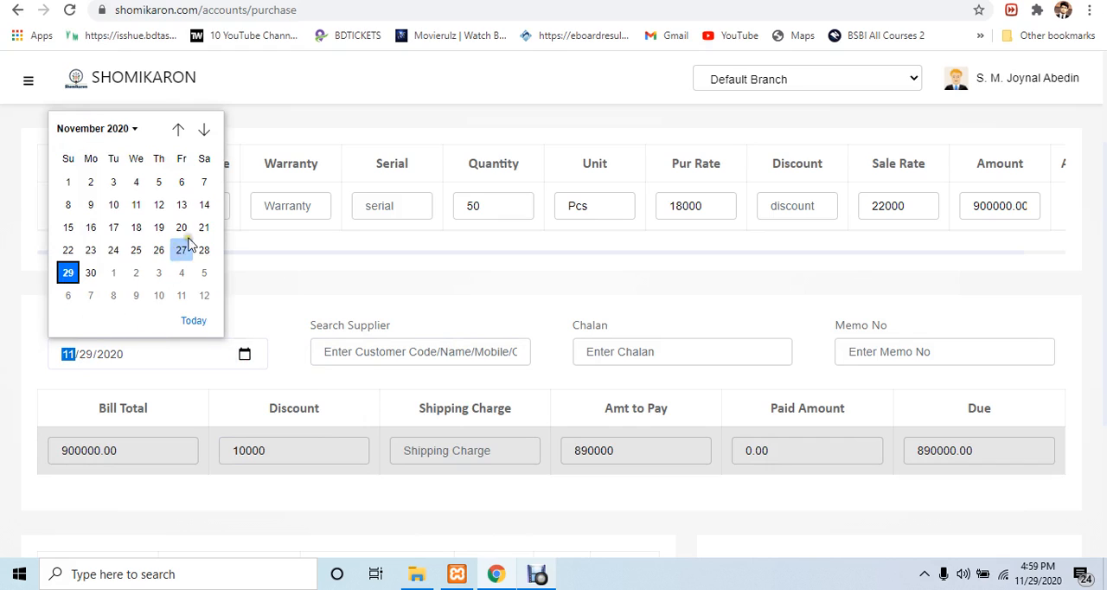
click(416, 292)
Search the suppliers for "sup" and select the supplier contact of Software Galaxy Ltd
click(389, 352)
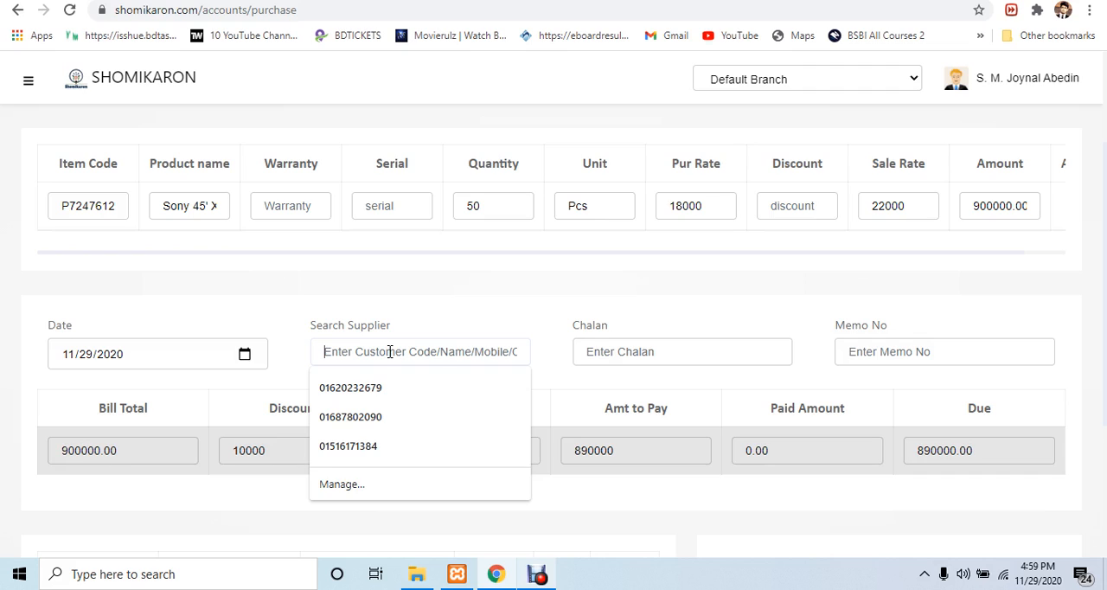
text(cus)
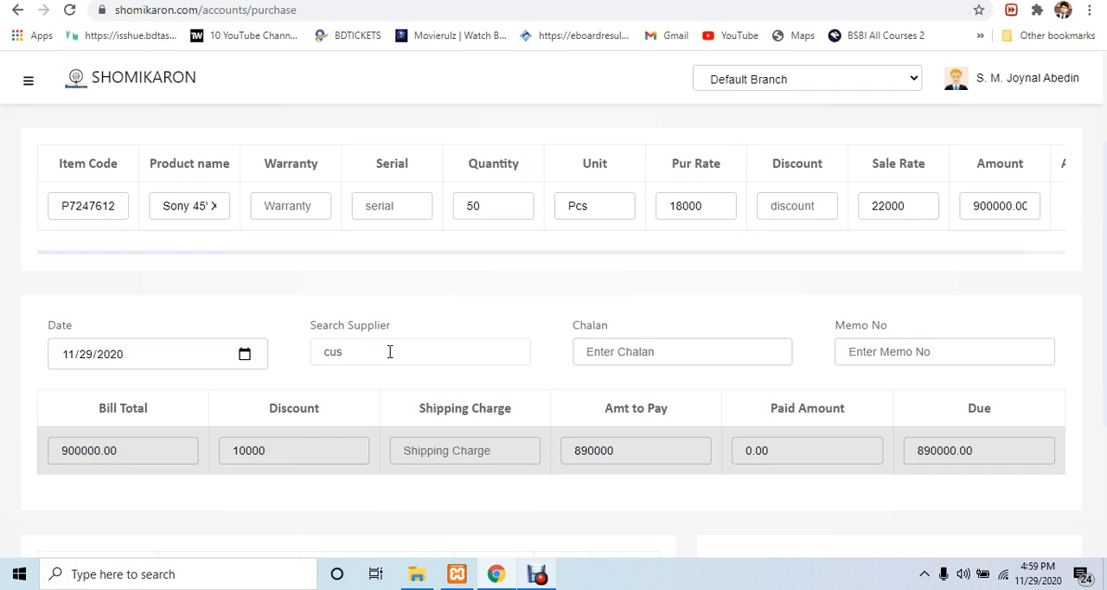
key(BackSpace)
key(BackSpace)
text(sup)
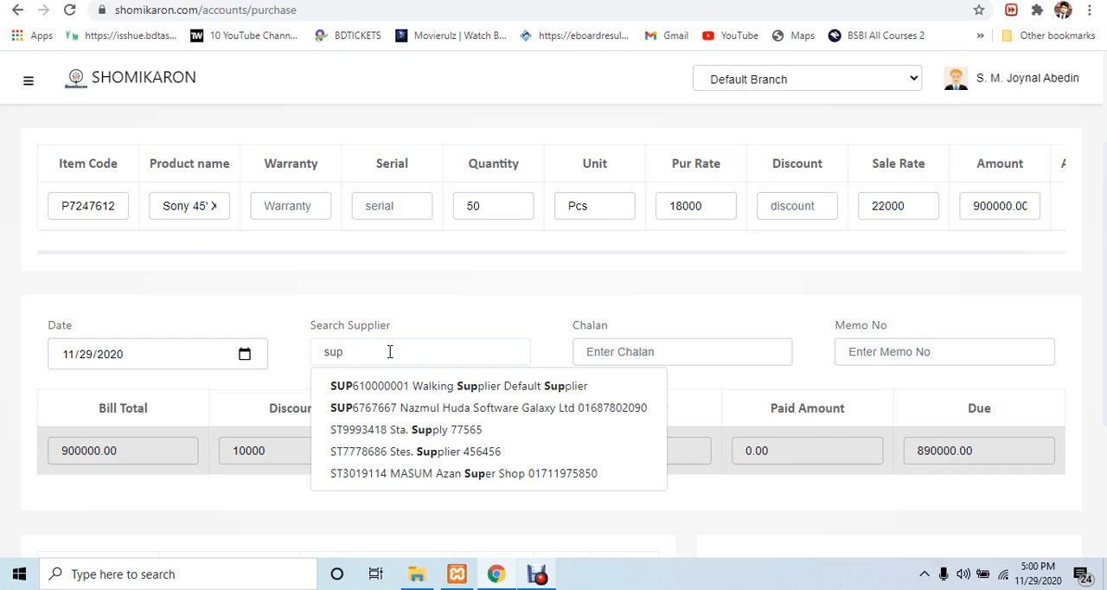
click(495, 416)
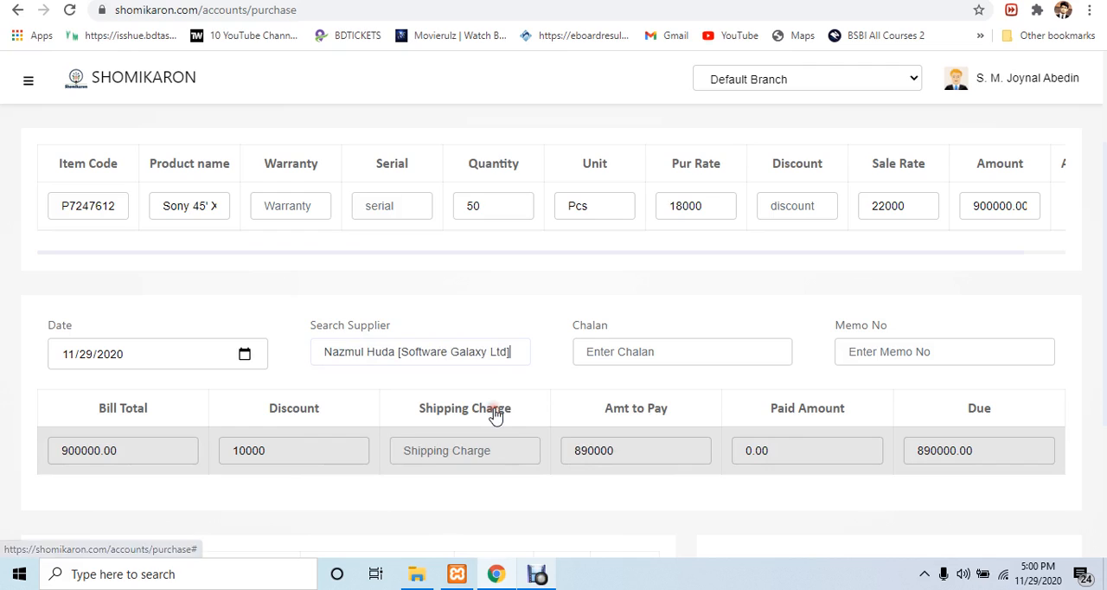
Enter 699885 as the chalan and 685559 as the memo number of the purchase
click(656, 352)
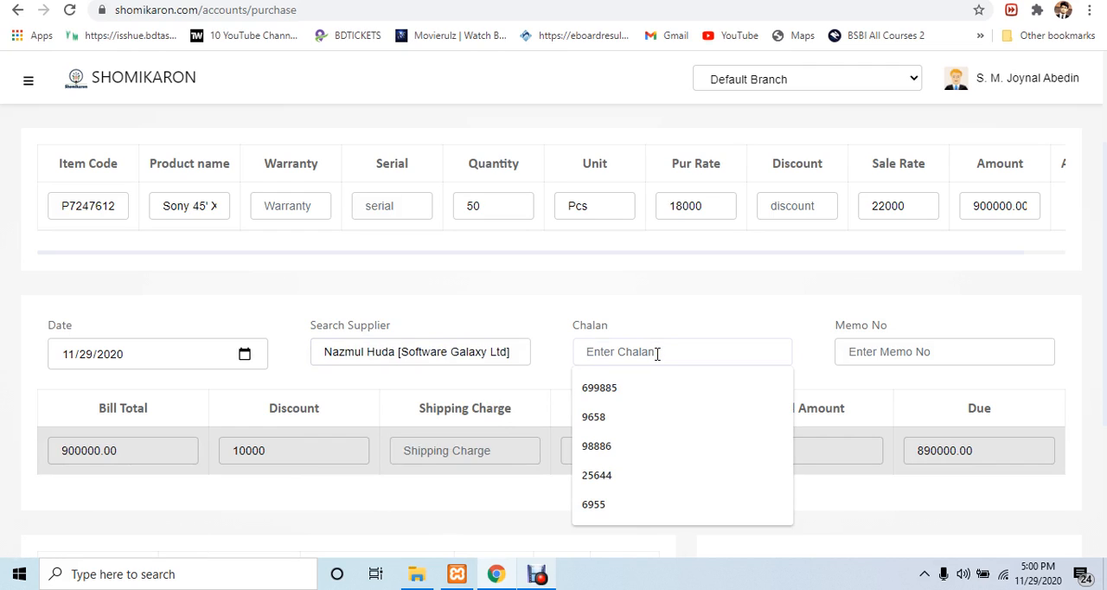
click(663, 385)
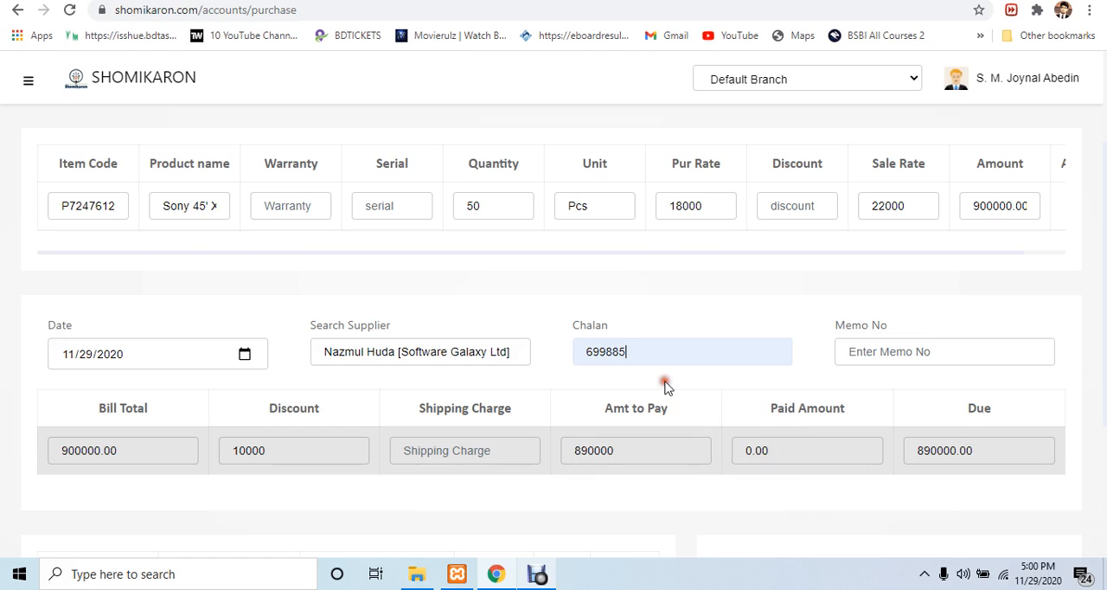
click(915, 346)
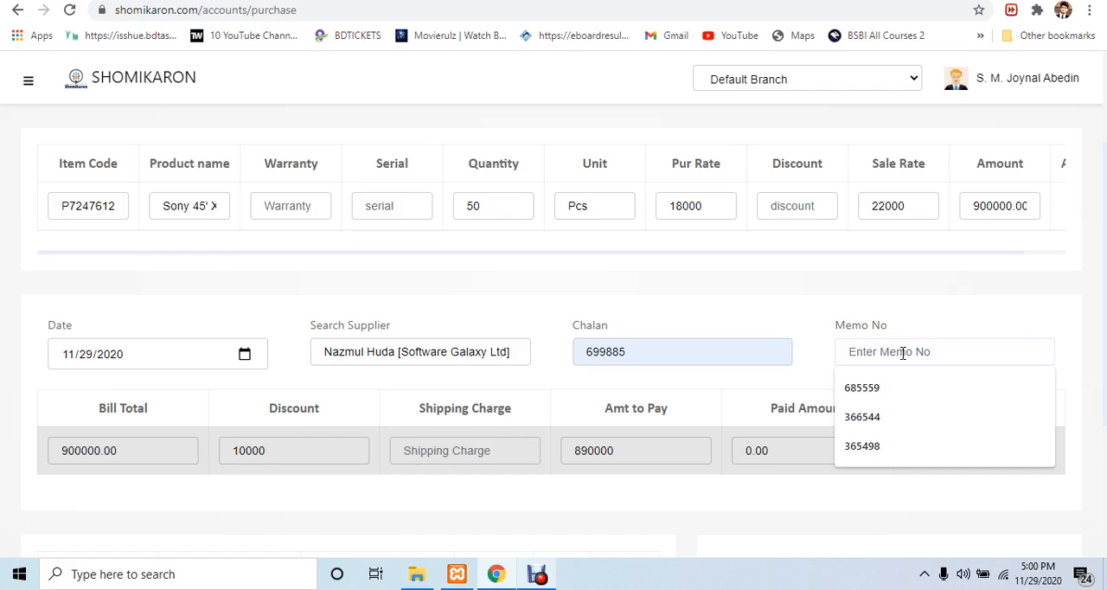
click(893, 388)
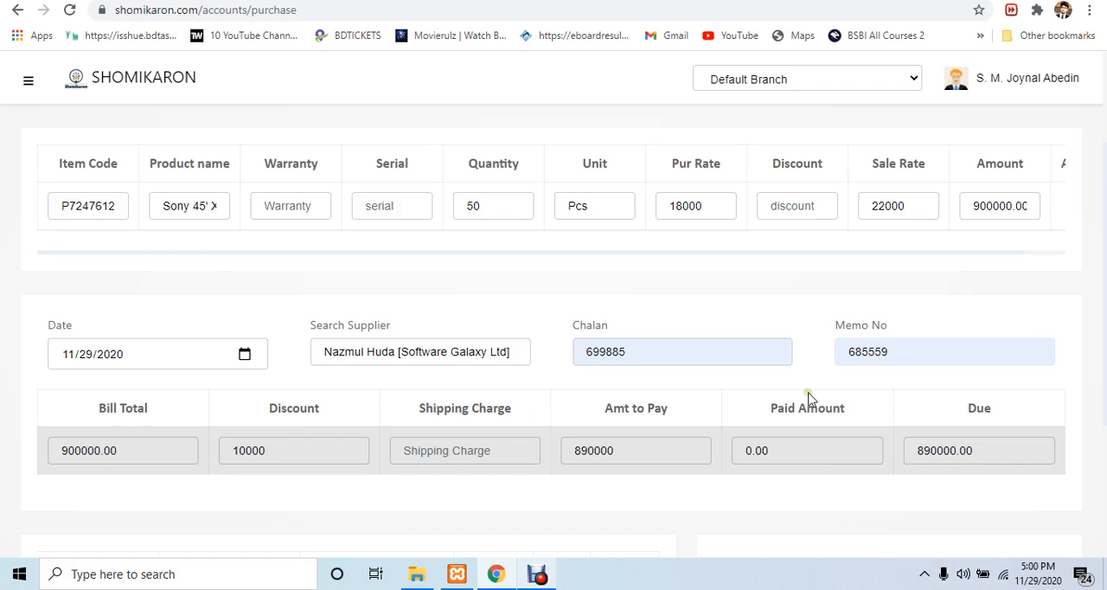
Set the shipping charge of the purchase bill to 1000
scroll(494, 375, down, 1)
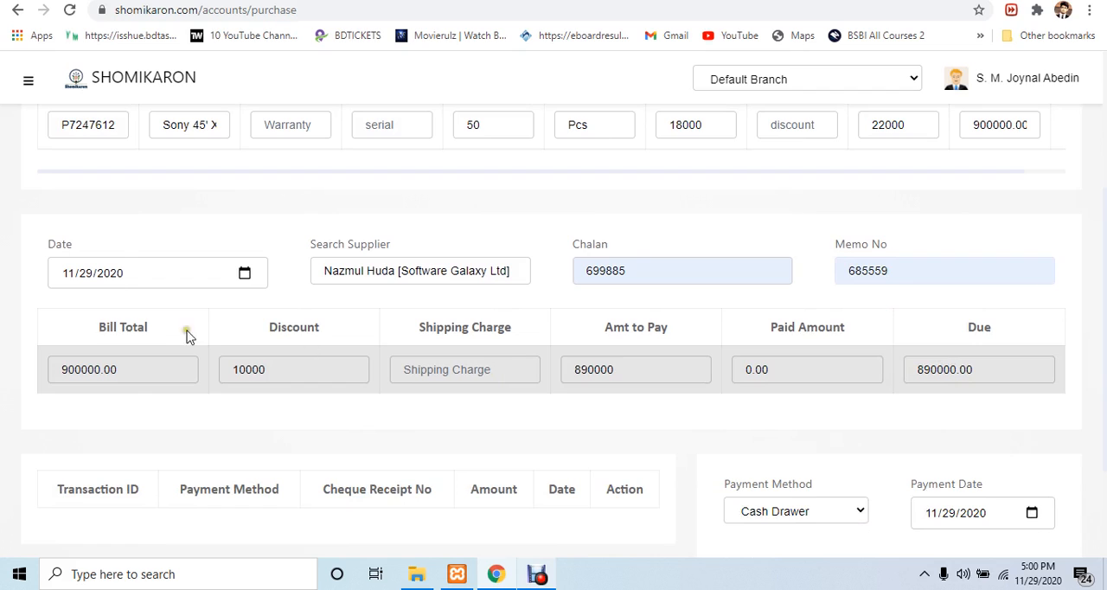
scroll(317, 381, down, 1)
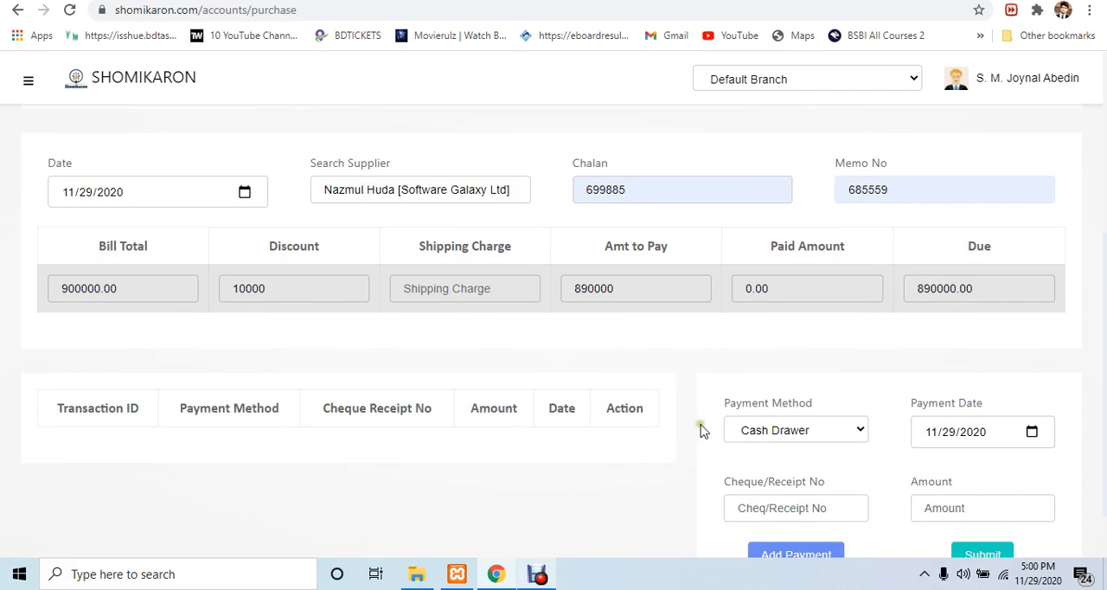
scroll(376, 355, up, 1)
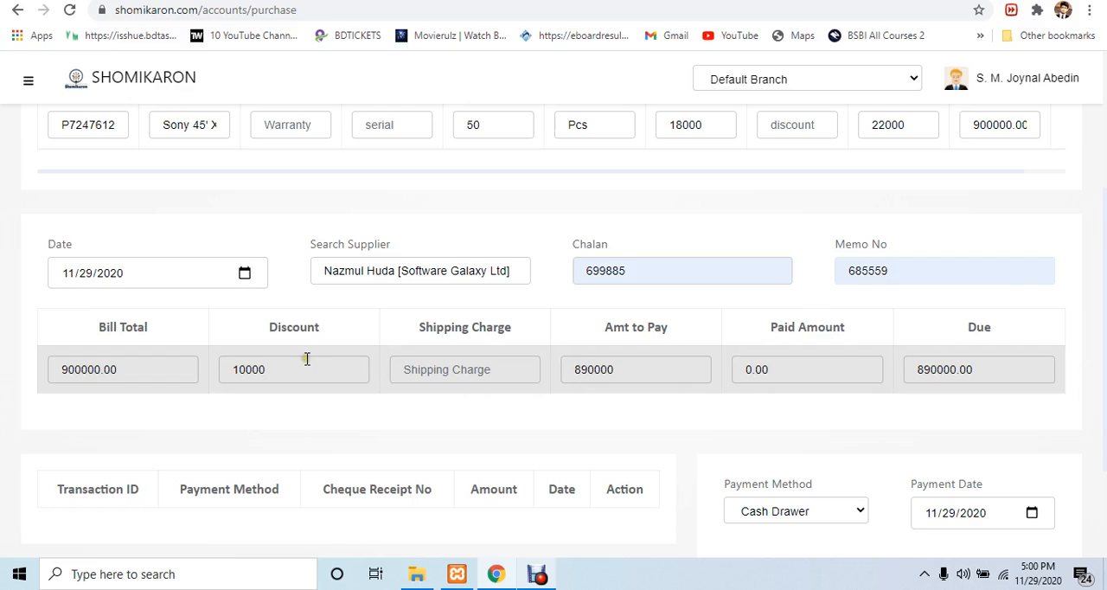
double_click(309, 365)
click(460, 364)
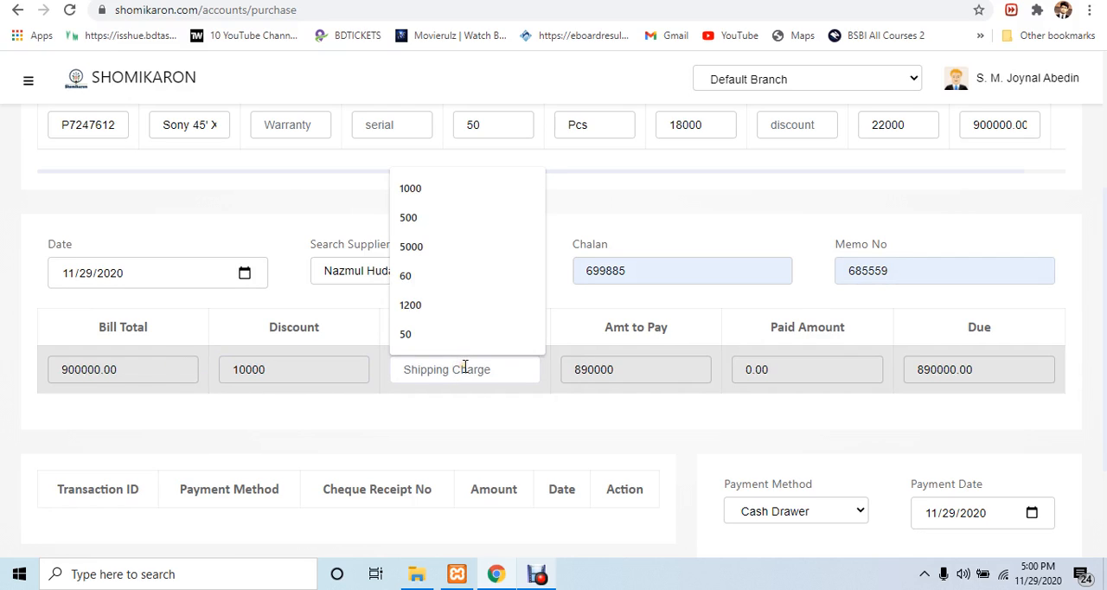
text(1000)
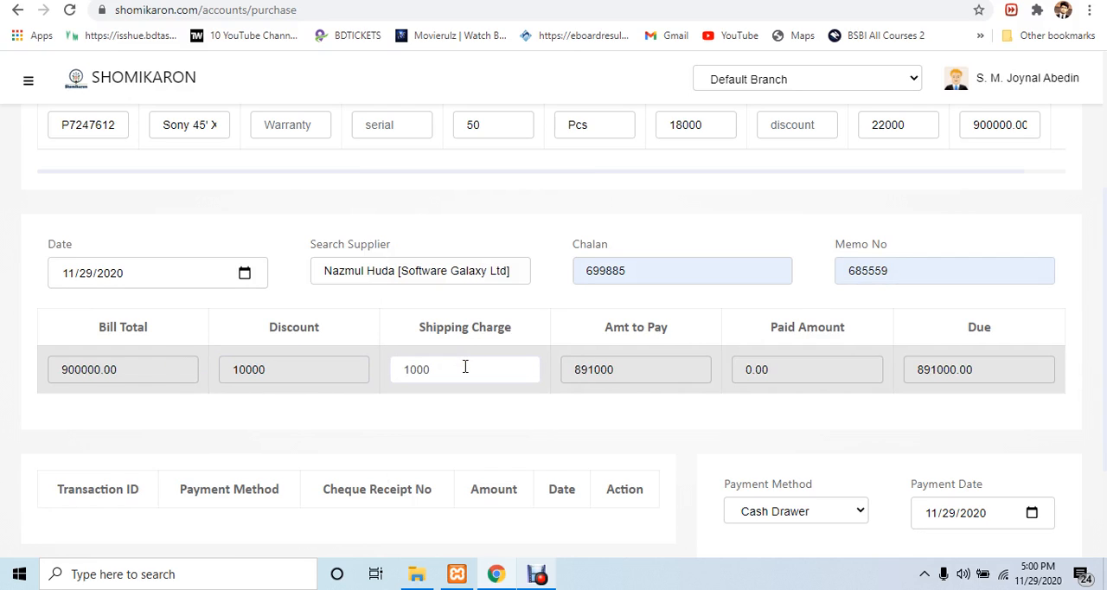
Examine the payment methods available for the purchase and the bill's amounts to pay, paid and due
scroll(625, 375, down, 1)
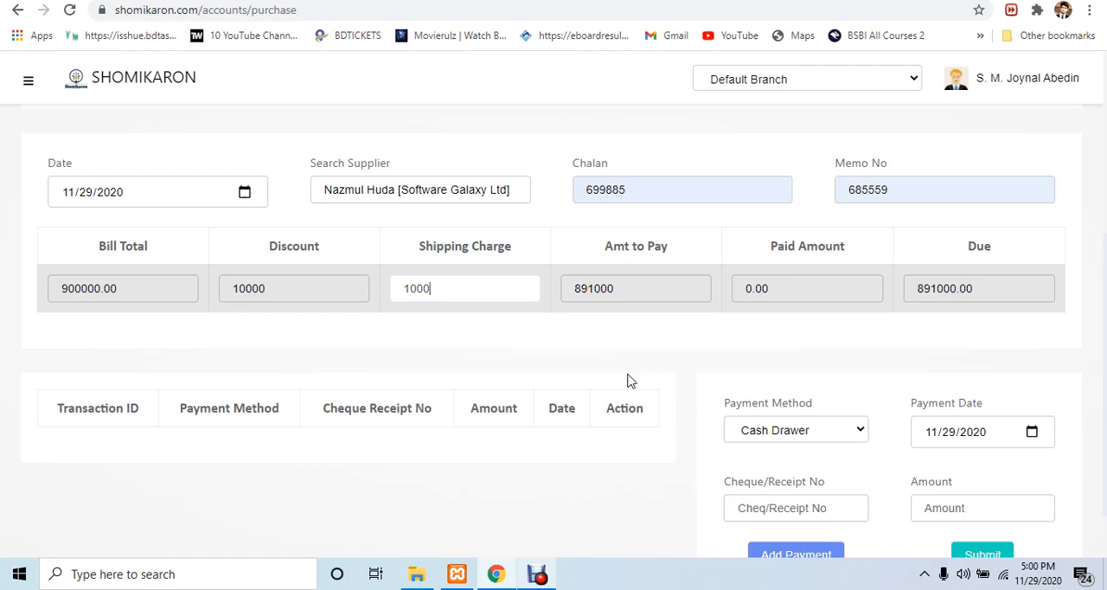
click(277, 467)
scroll(787, 458, down, 1)
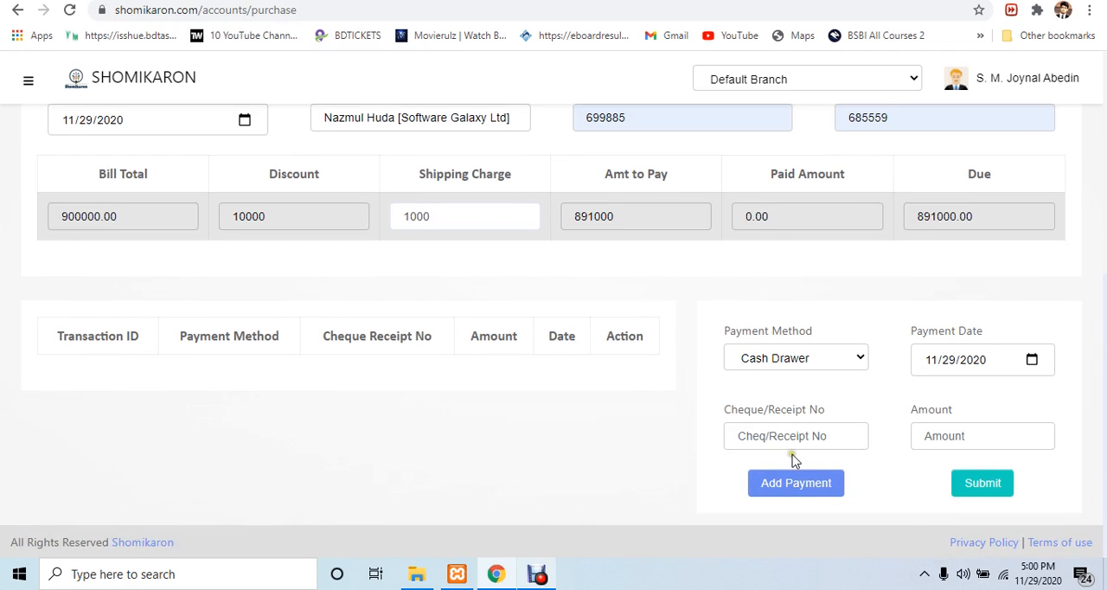
click(826, 357)
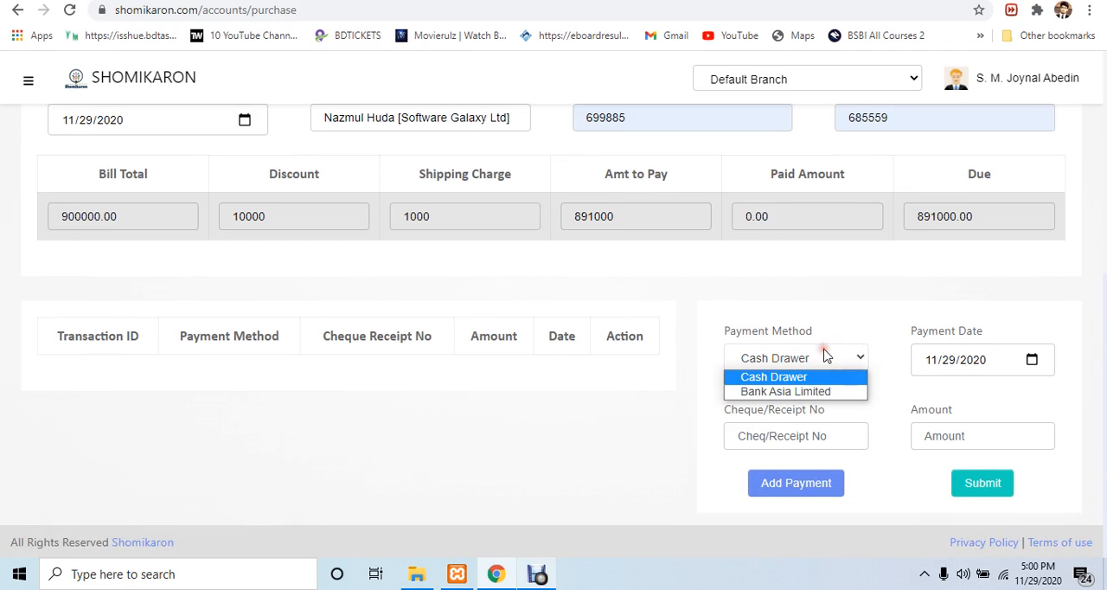
click(680, 409)
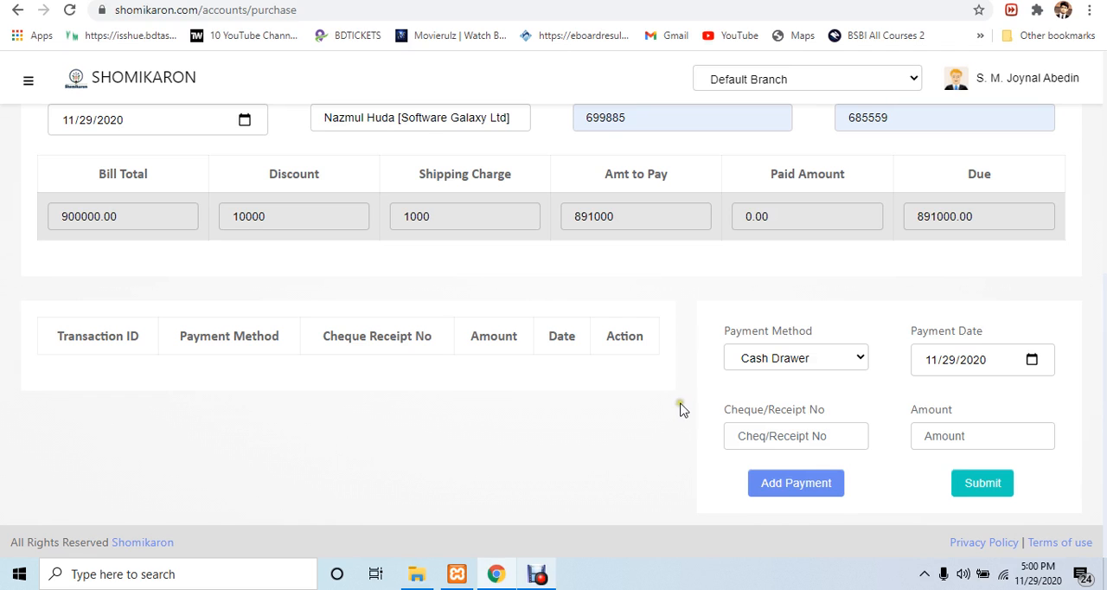
scroll(723, 379, up, 3)
scroll(723, 388, down, 1)
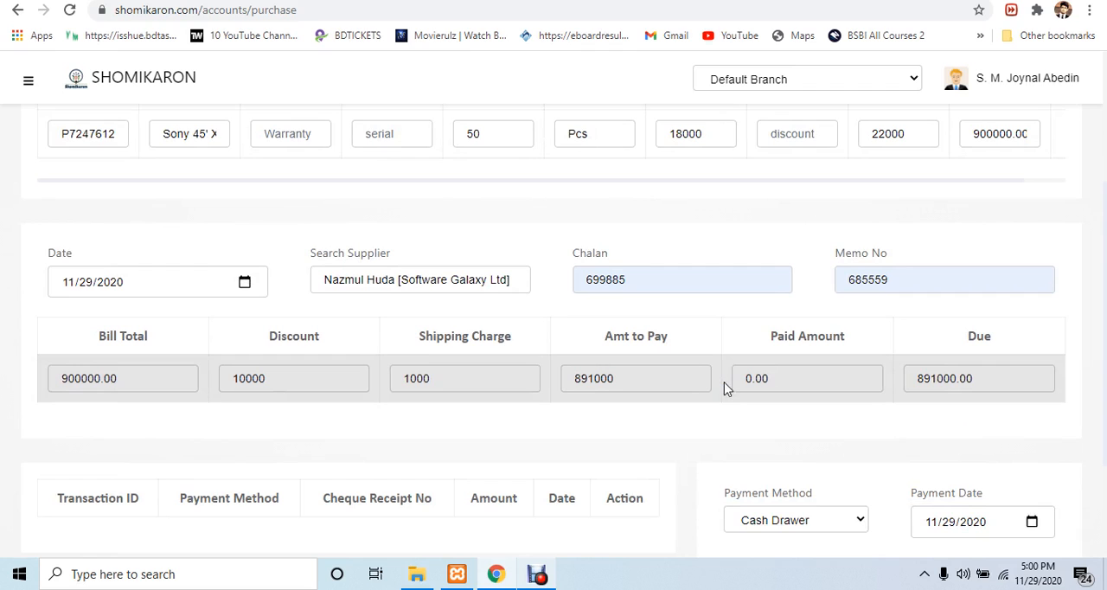
scroll(732, 430, down, 2)
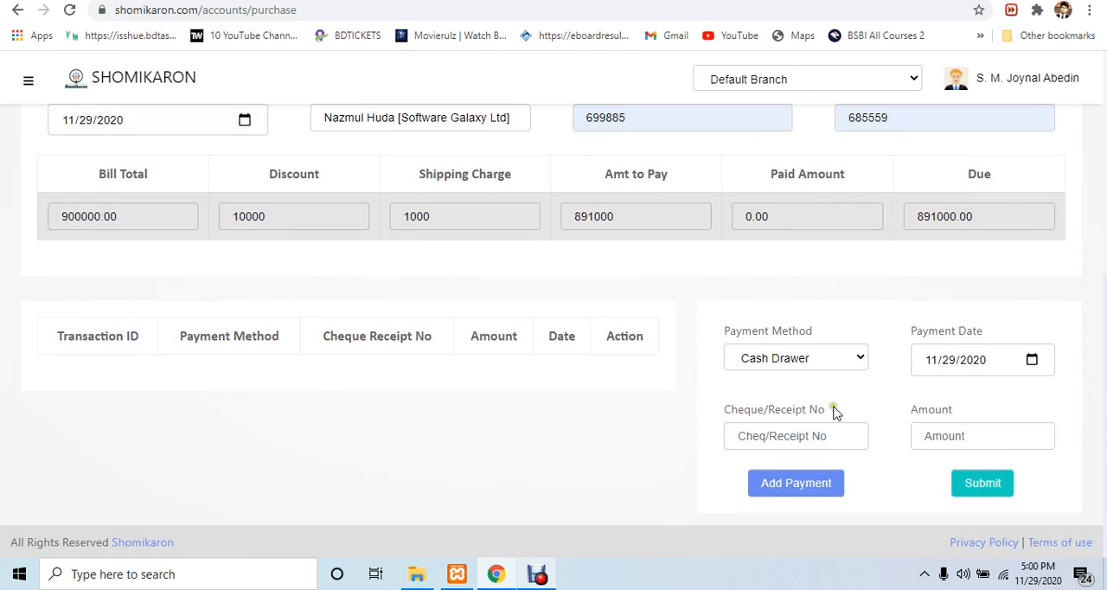
click(826, 361)
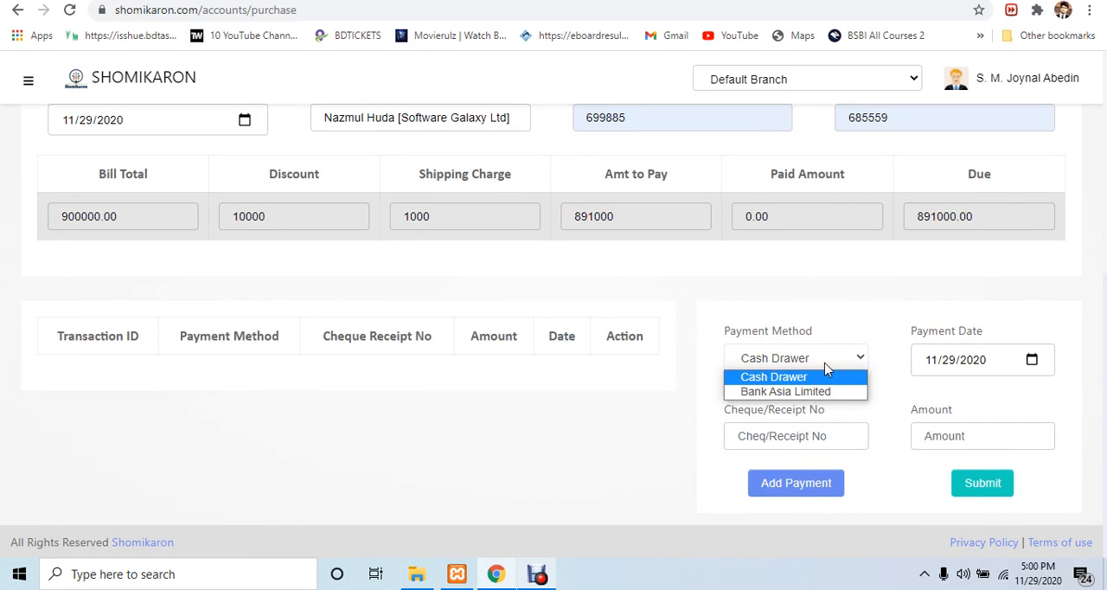
click(826, 369)
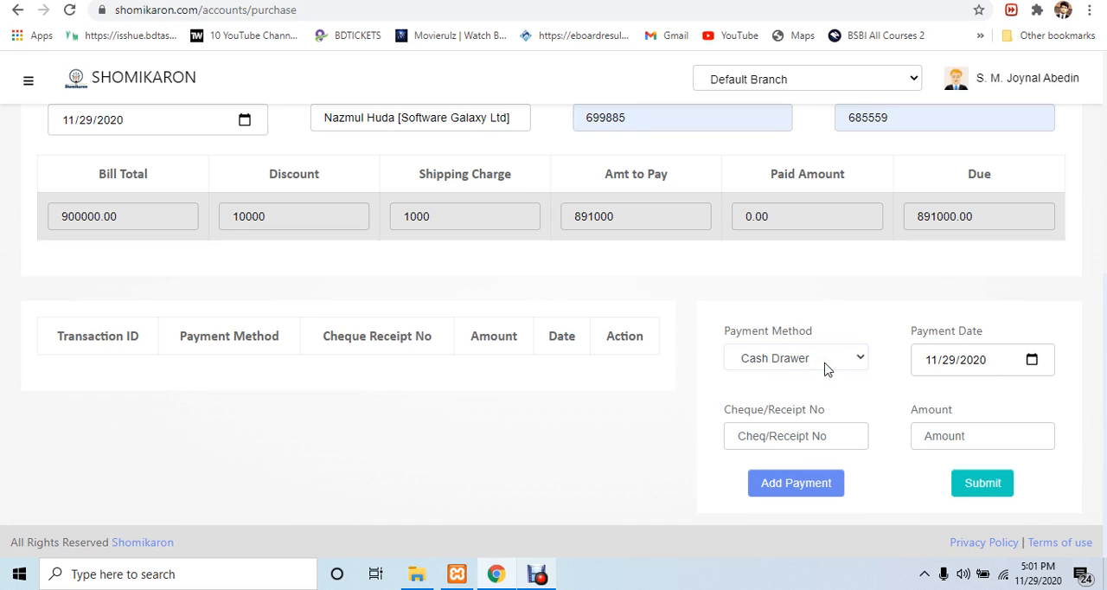
Add a Bank Asia Limited payment of 500000 with cheque/receipt number 15648 to the purchase
click(776, 359)
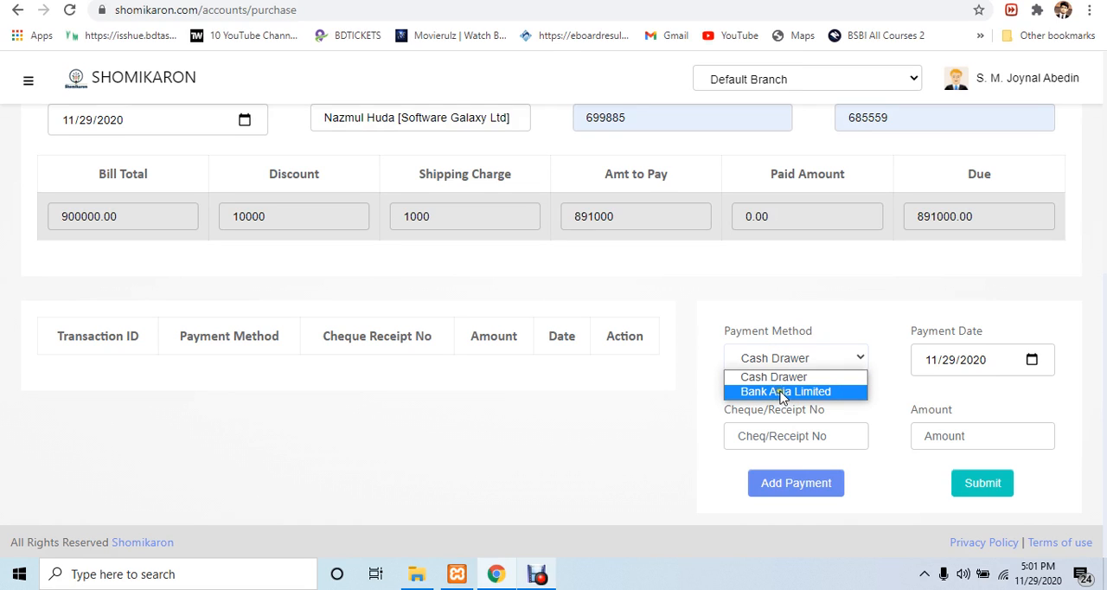
click(783, 394)
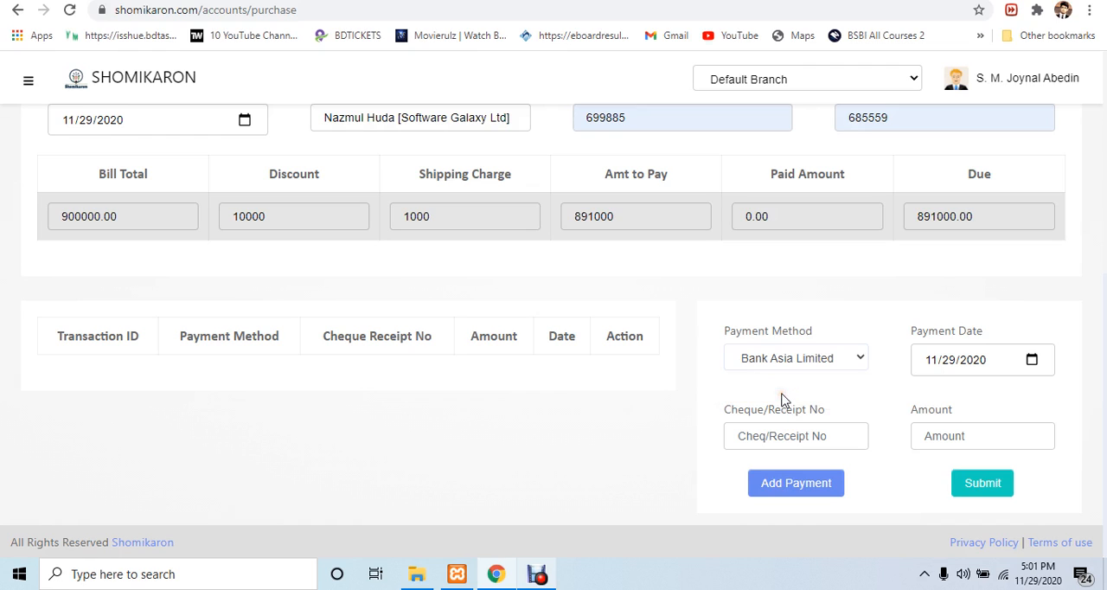
click(783, 435)
text(156)
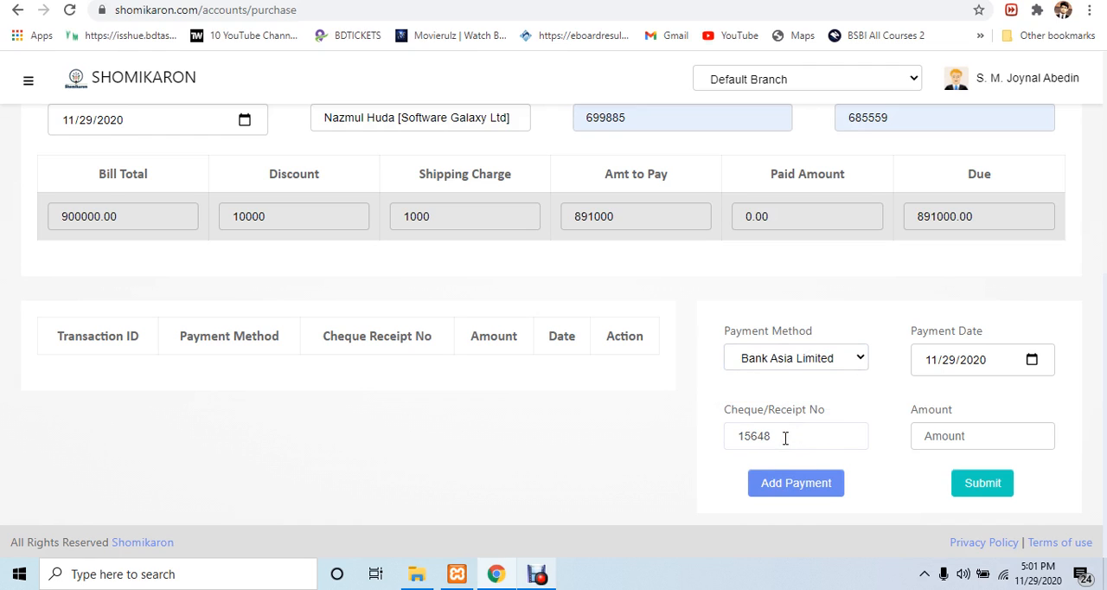
text(48)
click(968, 432)
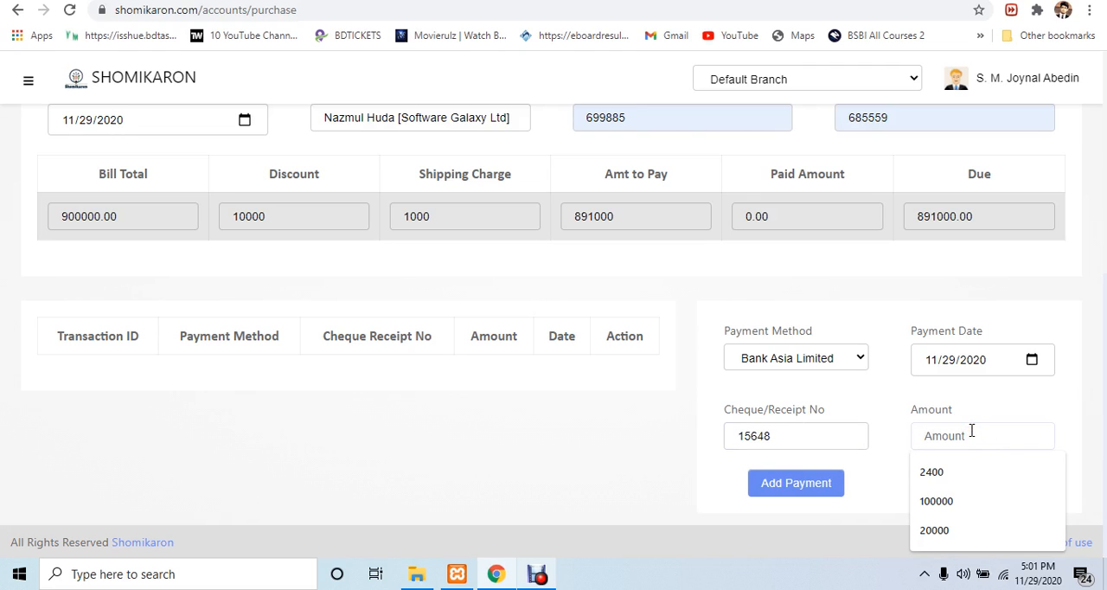
text(500000)
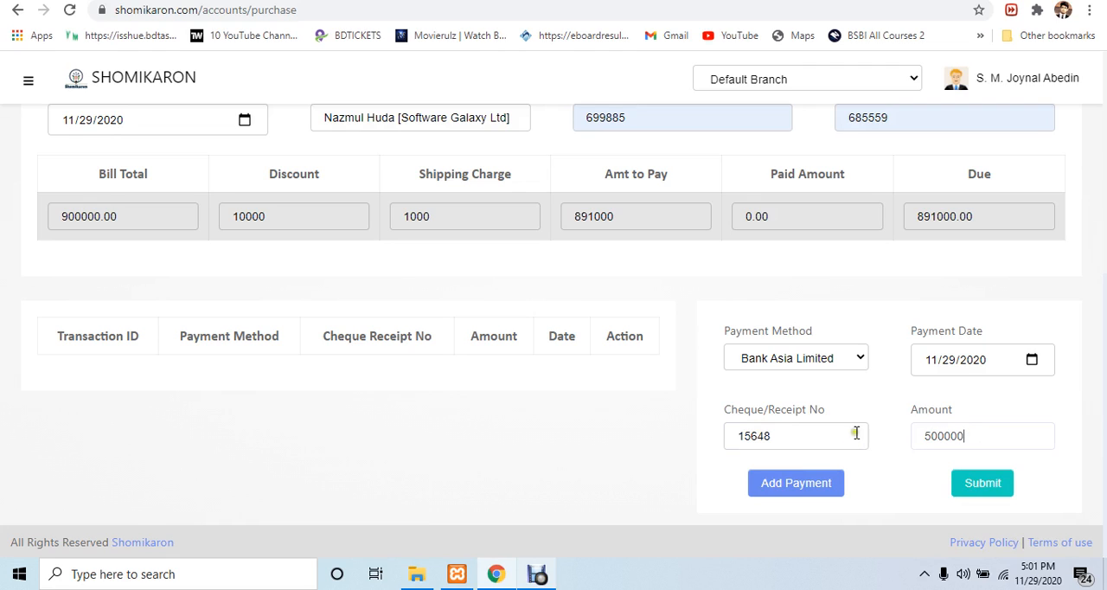
click(804, 483)
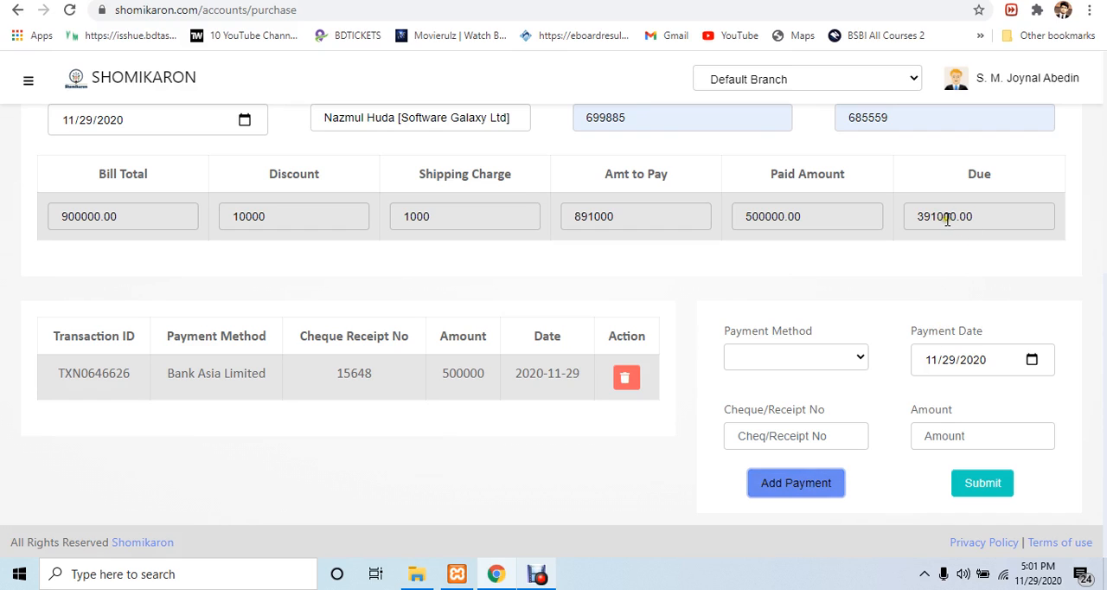
Review the due amount and the purchased item, submit the purchase and dismiss the confirmation
drag(922, 216, 952, 218)
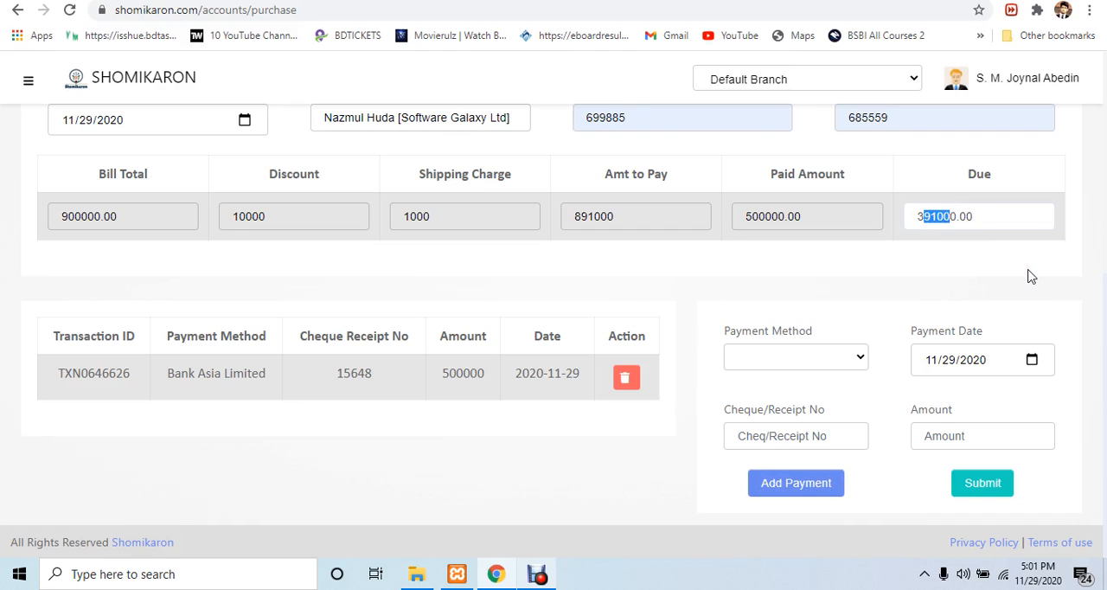
scroll(601, 405, up, 2)
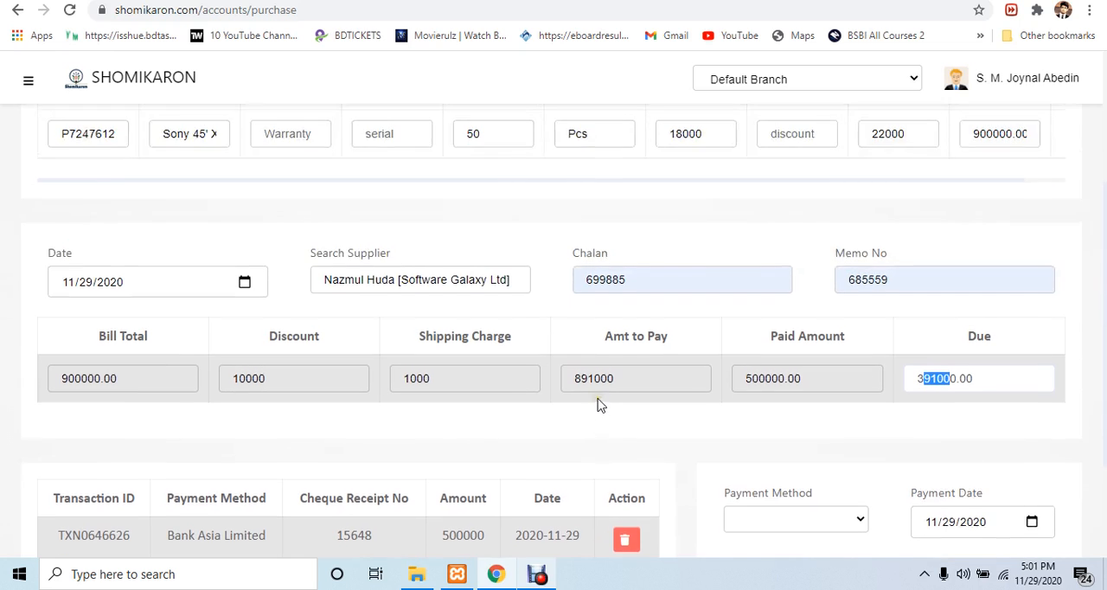
scroll(601, 405, up, 3)
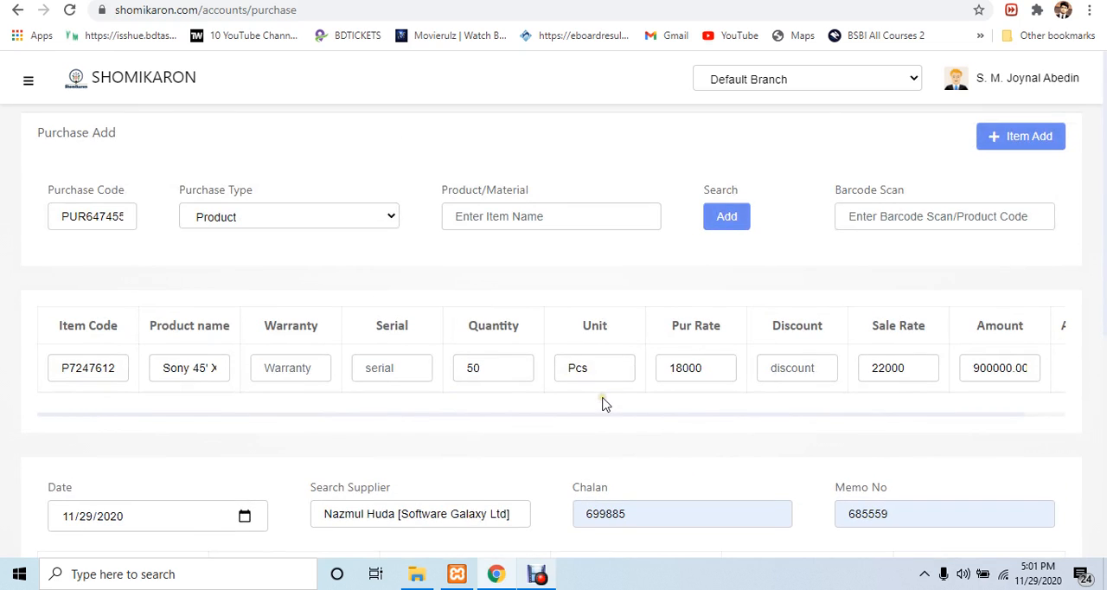
scroll(604, 404, down, 5)
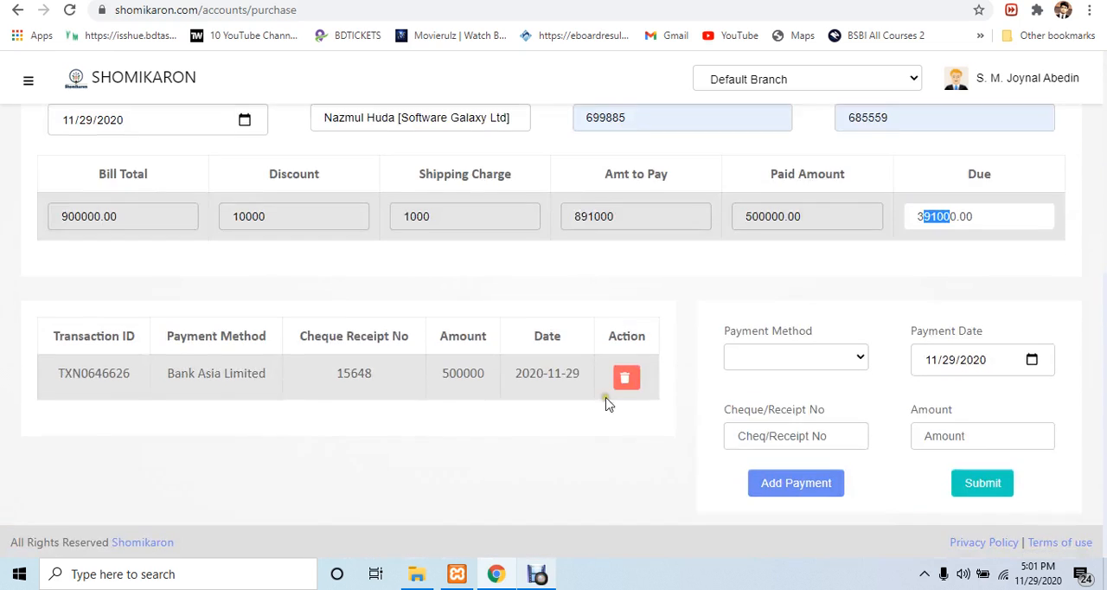
click(960, 484)
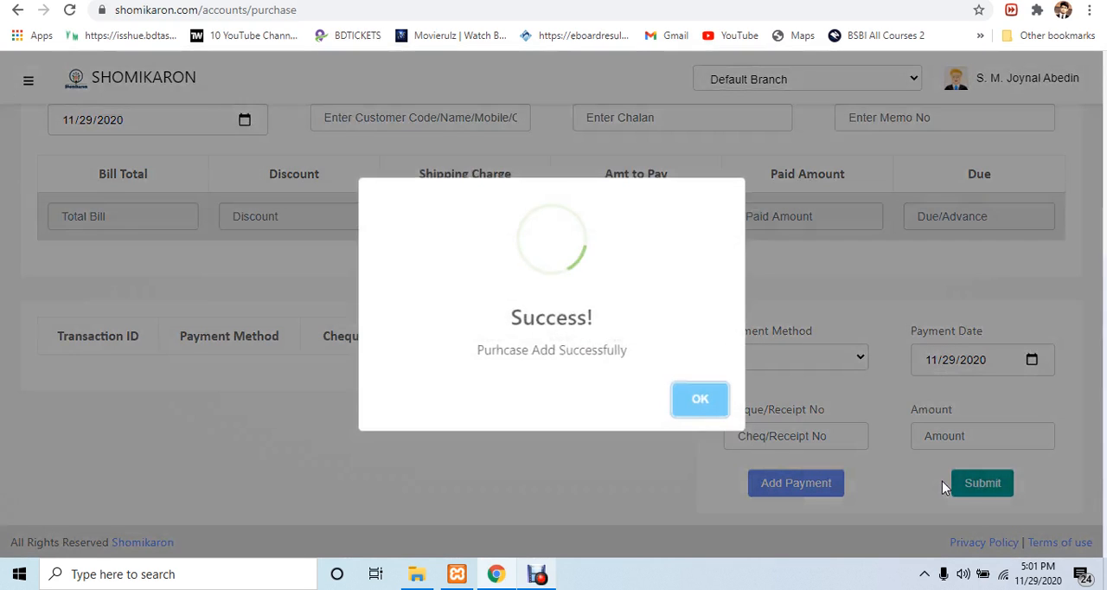
click(705, 409)
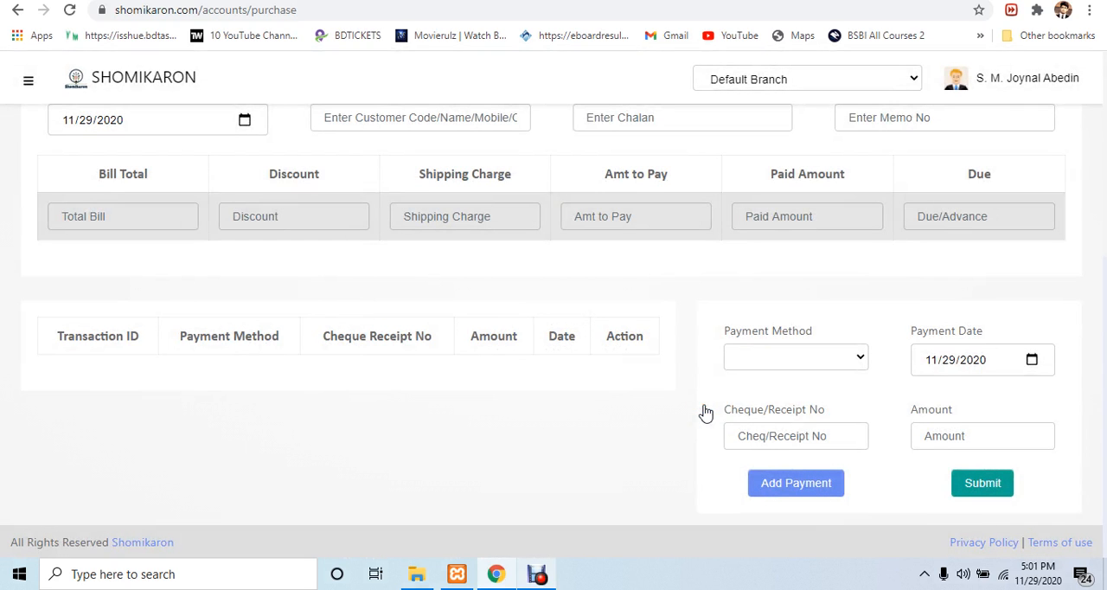